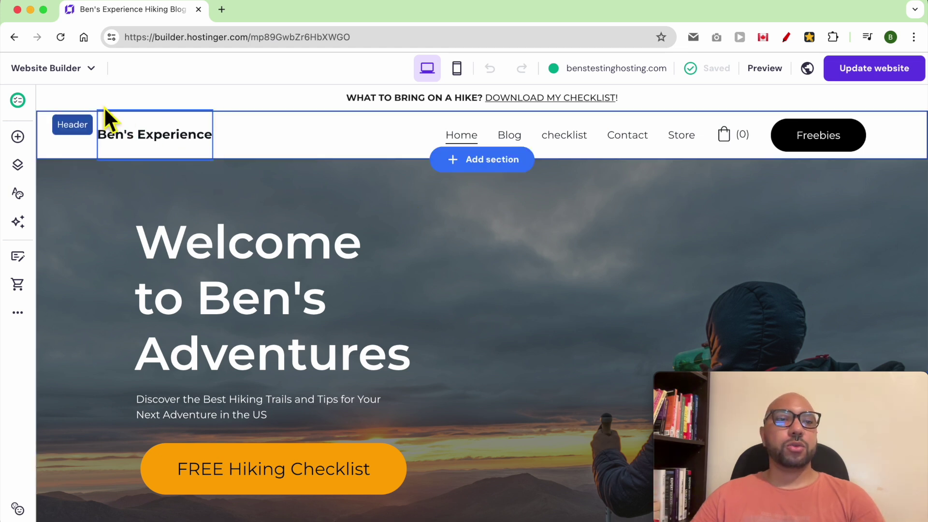
Step: Open the Regular shipping zone for editing from the store manager's shipping settings and go to its shipping options
{"action": "left_click", "coordinate": [68, 69]}
{"action": "left_click", "coordinate": [83, 182]}
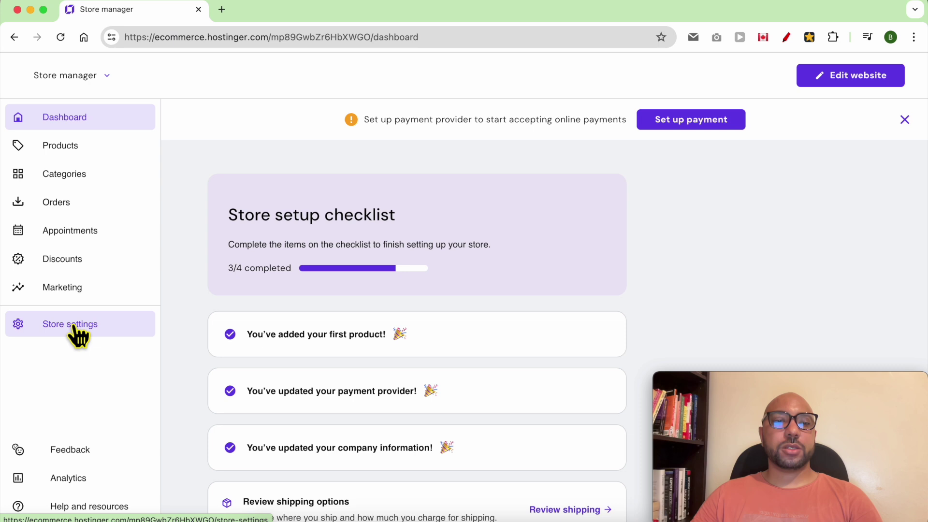
{"action": "left_click", "coordinate": [77, 332]}
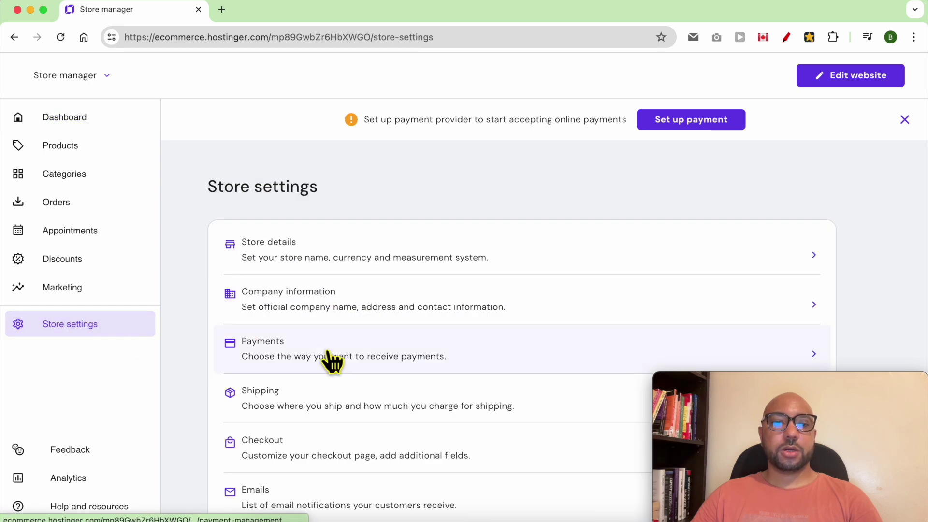
{"action": "scroll", "coordinate": [314, 358], "scroll_direction": "down", "scroll_amount": 3}
{"action": "left_click", "coordinate": [324, 276]}
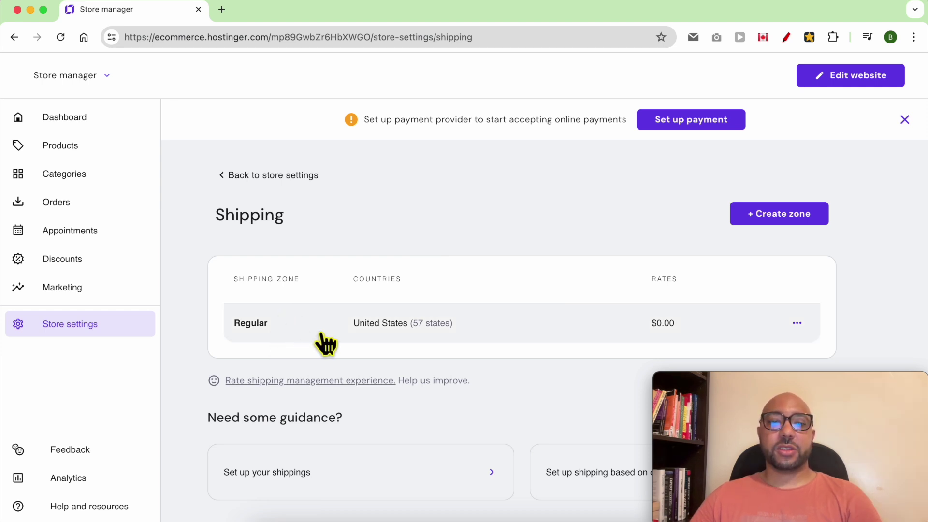
{"action": "left_click", "coordinate": [401, 334]}
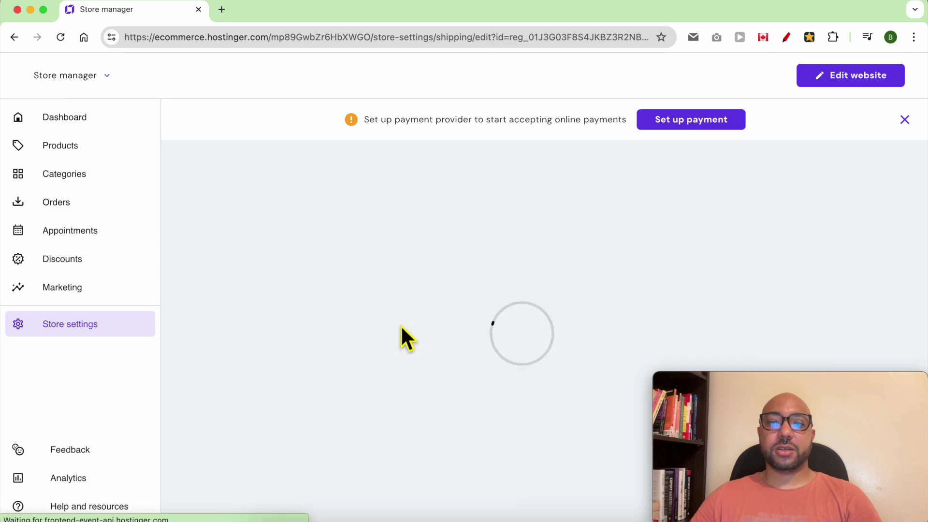
{"action": "scroll", "coordinate": [556, 364], "scroll_direction": "down", "scroll_amount": 3}
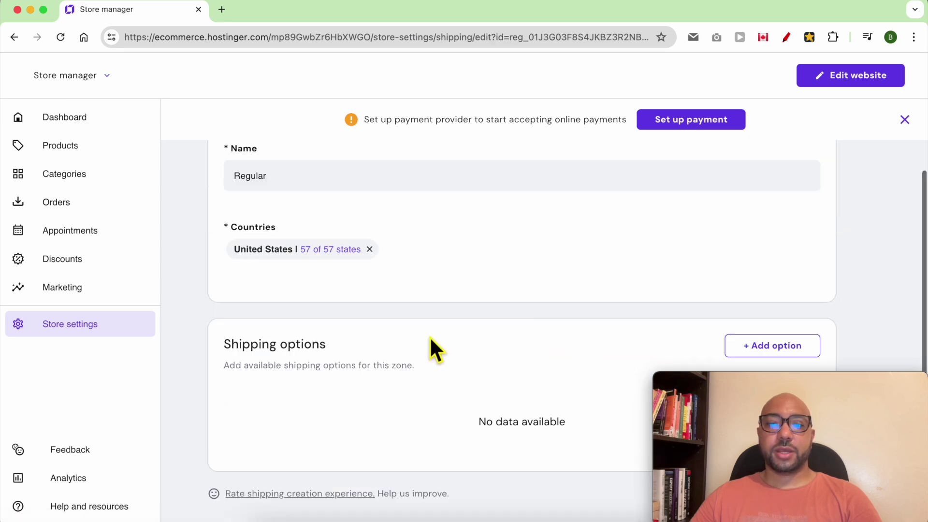
{"action": "double_click", "coordinate": [266, 347]}
{"action": "triple_click", "coordinate": [266, 356]}
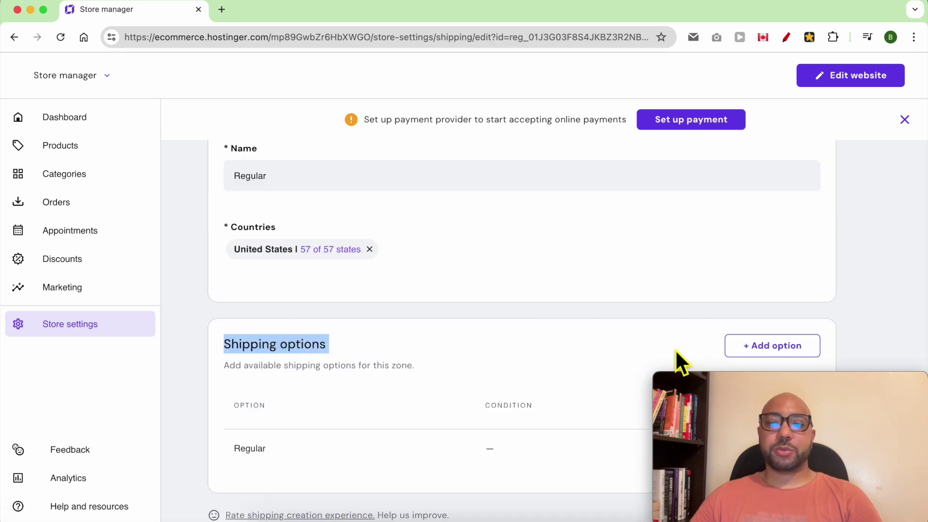
Step: Start a new shipping option for the Regular zone and name it "Free shipping (over $50)"
{"action": "left_click", "coordinate": [759, 347]}
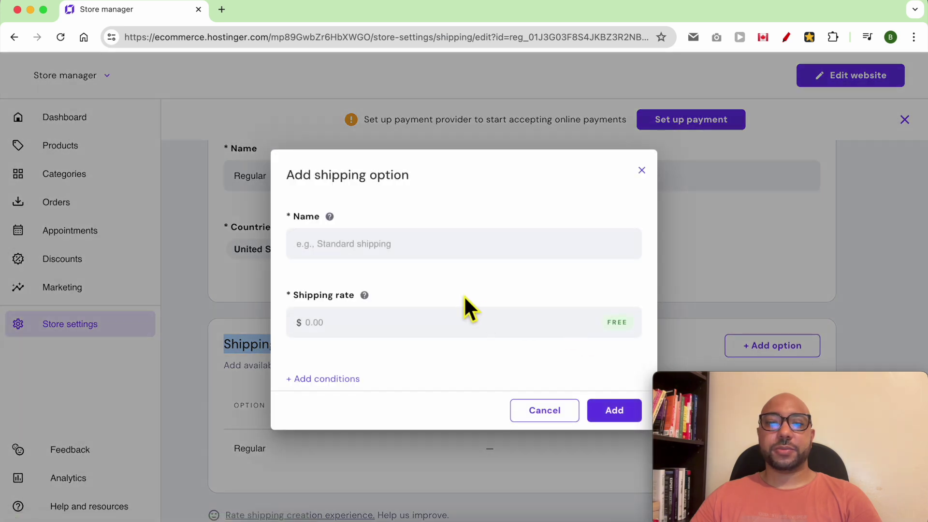
{"action": "left_click", "coordinate": [357, 254]}
{"action": "type", "text": "Free shipping (over €50)"}
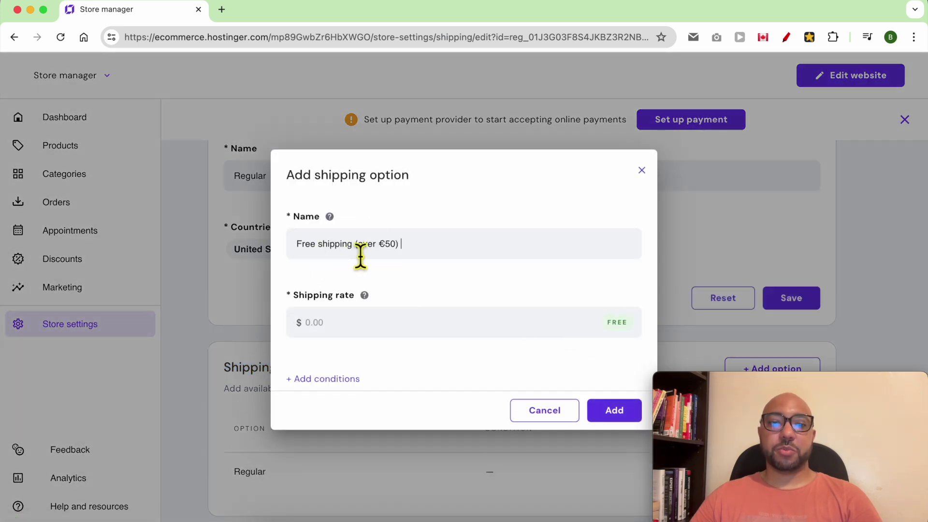
{"action": "left_click_drag", "start_coordinate": [379, 247], "coordinate": [387, 246]}
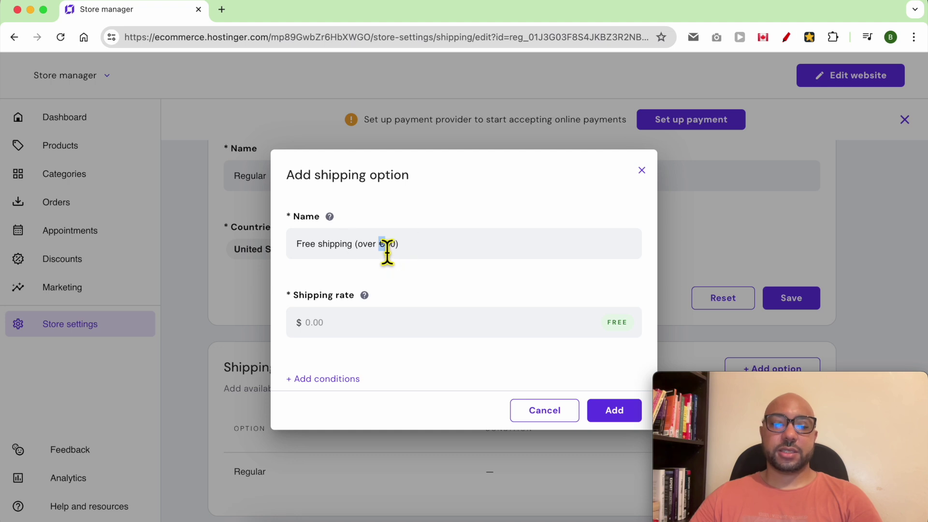
{"action": "type", "text": "$"}
{"action": "key", "text": "super+a"}
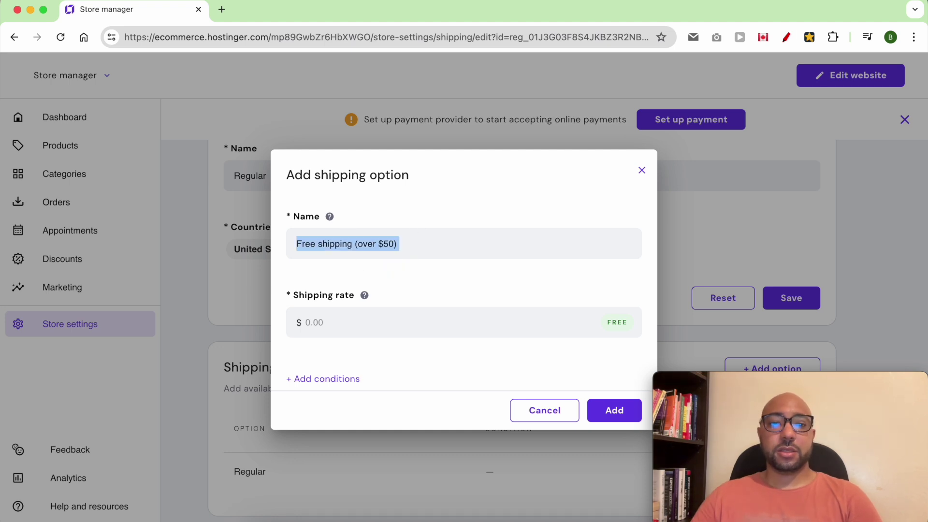
Step: Add an order price condition with a minimum of $50, add the free shipping option to the zone, and return to the shipping overview
{"action": "left_click", "coordinate": [365, 330]}
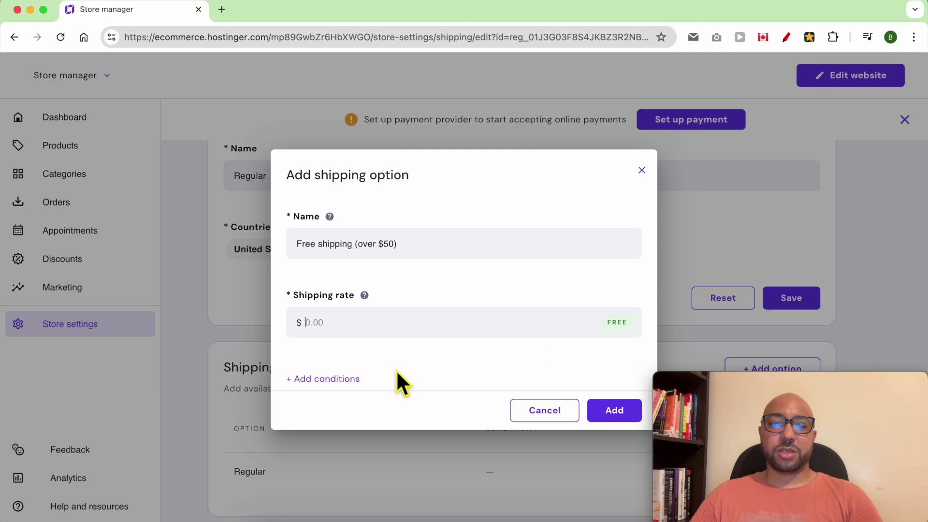
{"action": "left_click", "coordinate": [334, 382]}
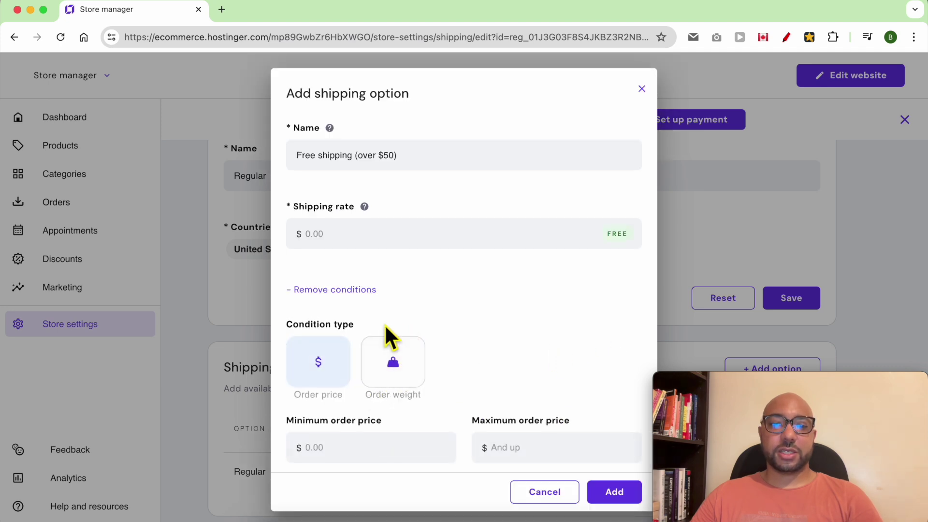
{"action": "scroll", "coordinate": [349, 338], "scroll_direction": "down", "scroll_amount": 3}
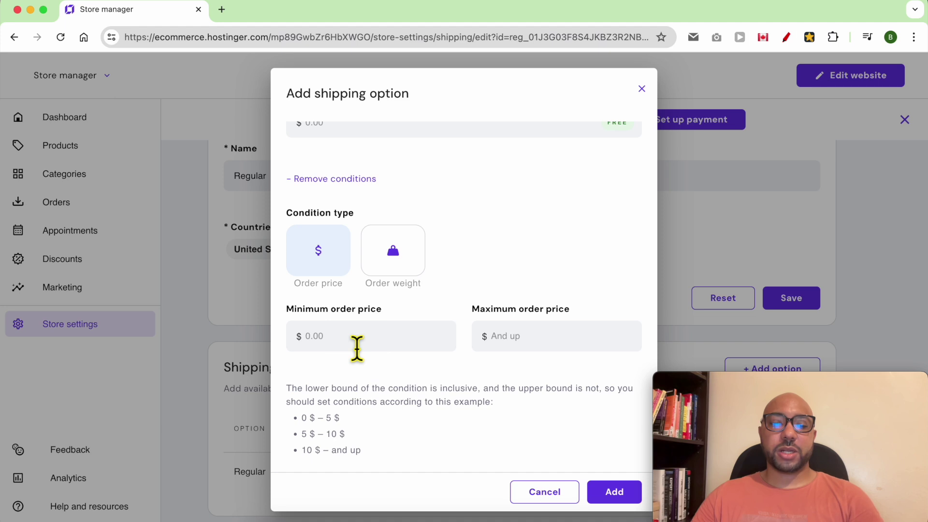
{"action": "type", "text": "50"}
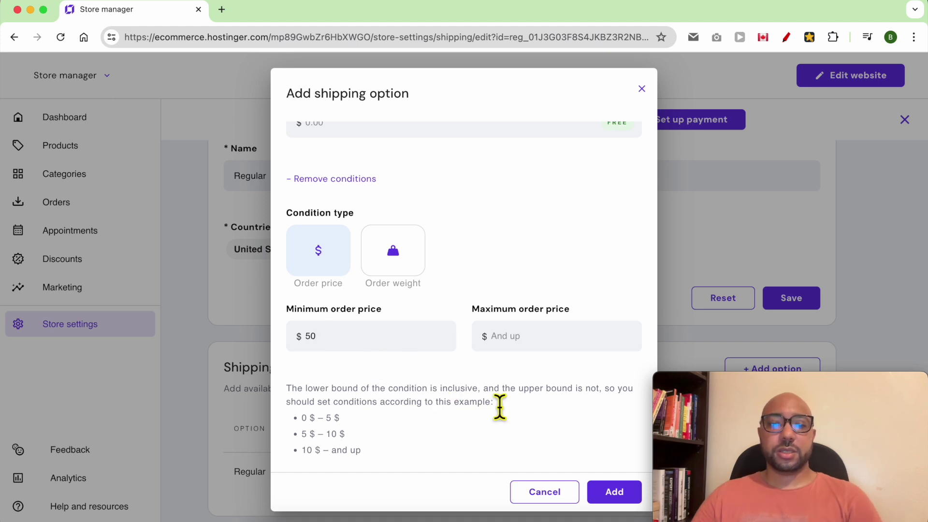
{"action": "left_click", "coordinate": [610, 488]}
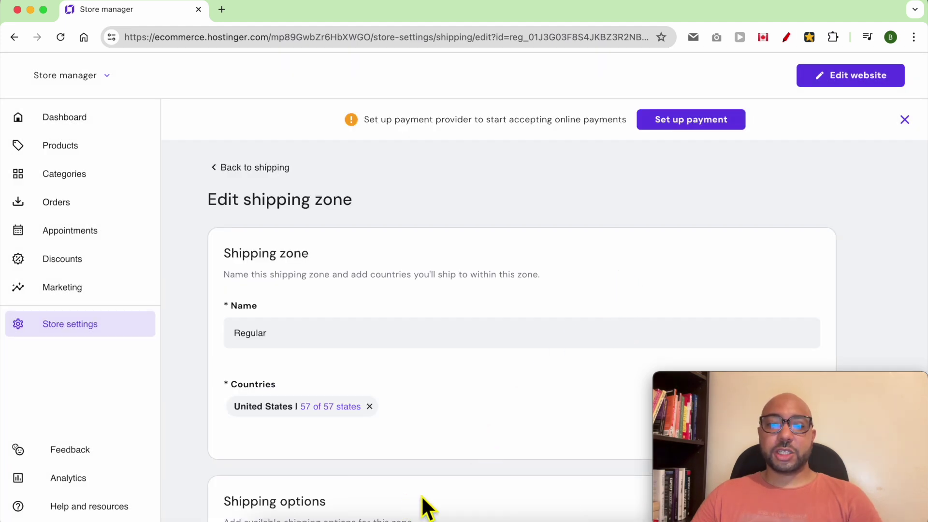
{"action": "scroll", "coordinate": [527, 375], "scroll_direction": "down", "scroll_amount": 5}
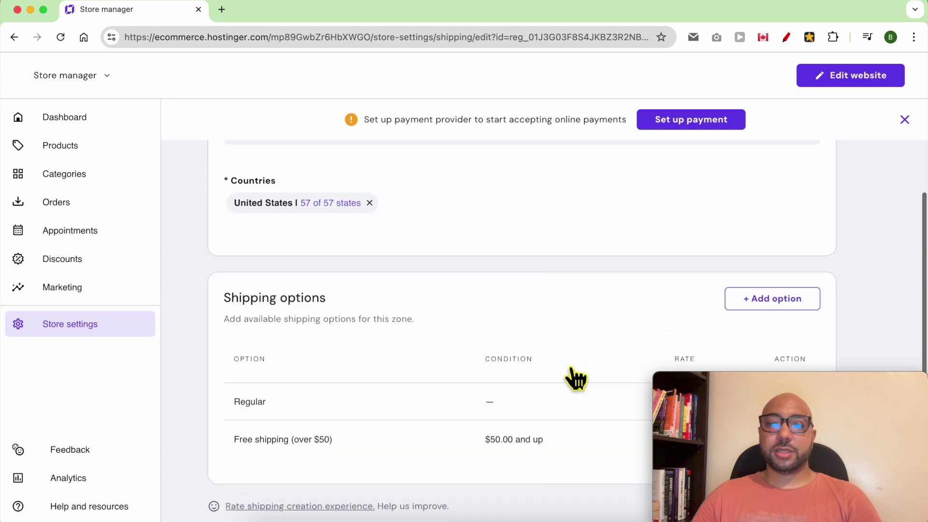
{"action": "key", "text": "super+bracketleft"}
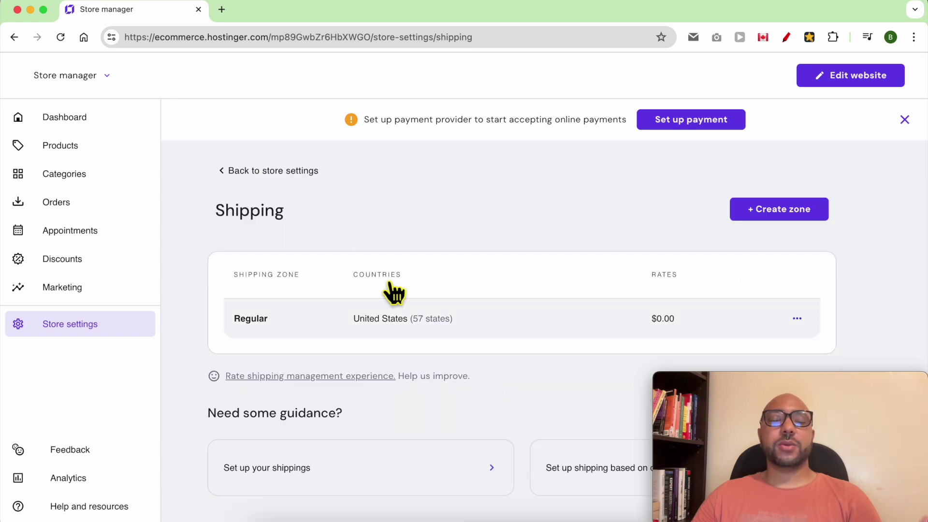
Step: Switch to the live store website and add the Face Serum to the shopping bag
{"action": "left_click", "coordinate": [222, 9]}
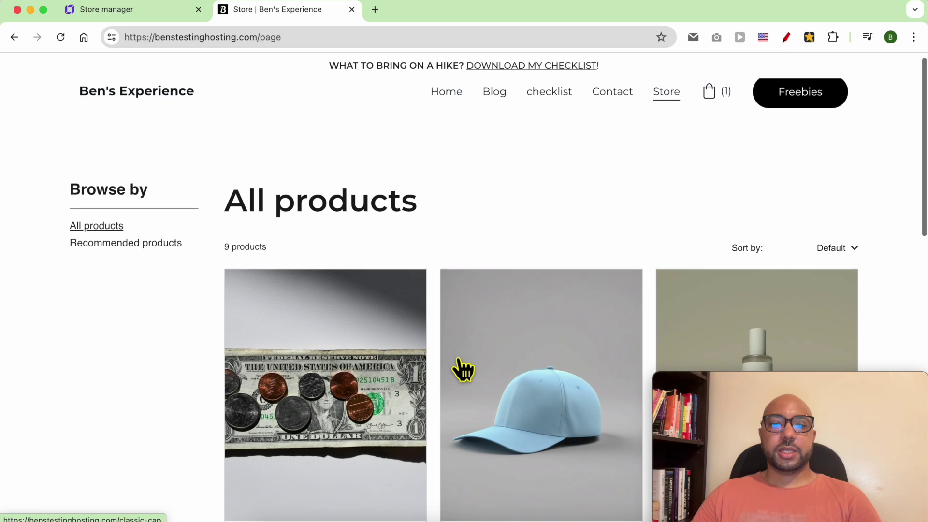
{"action": "scroll", "coordinate": [462, 369], "scroll_direction": "down", "scroll_amount": 6}
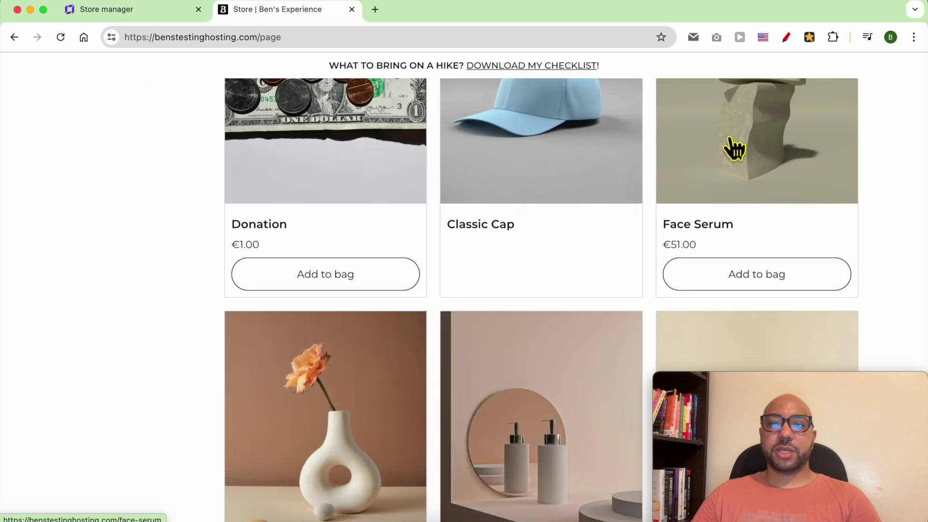
{"action": "left_click", "coordinate": [732, 153]}
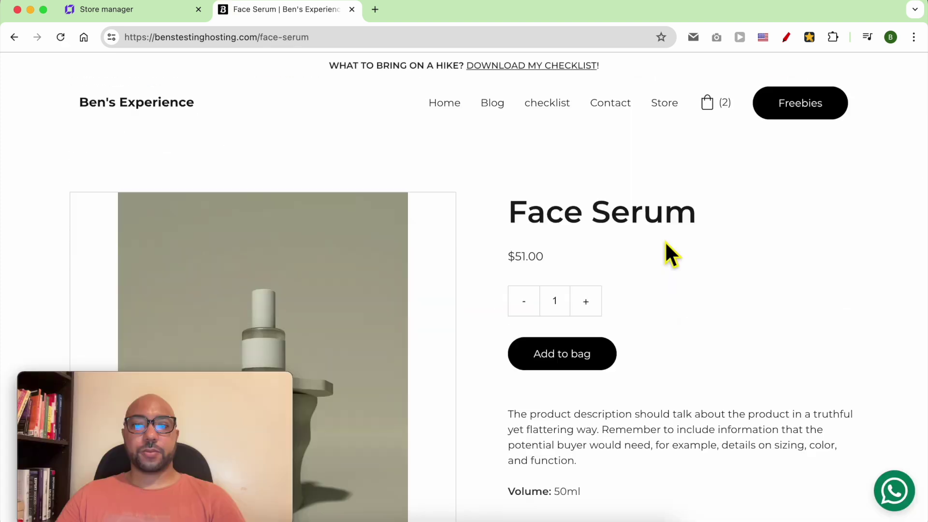
{"action": "left_click", "coordinate": [561, 358]}
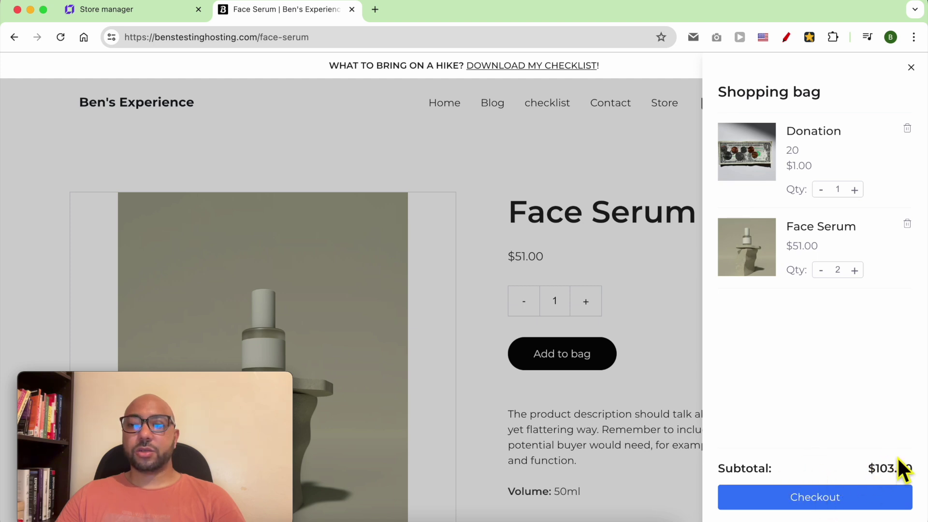
Step: Proceed to checkout, set the shipping destination to United States, Alabama, and select a shipping option
{"action": "left_click", "coordinate": [822, 506]}
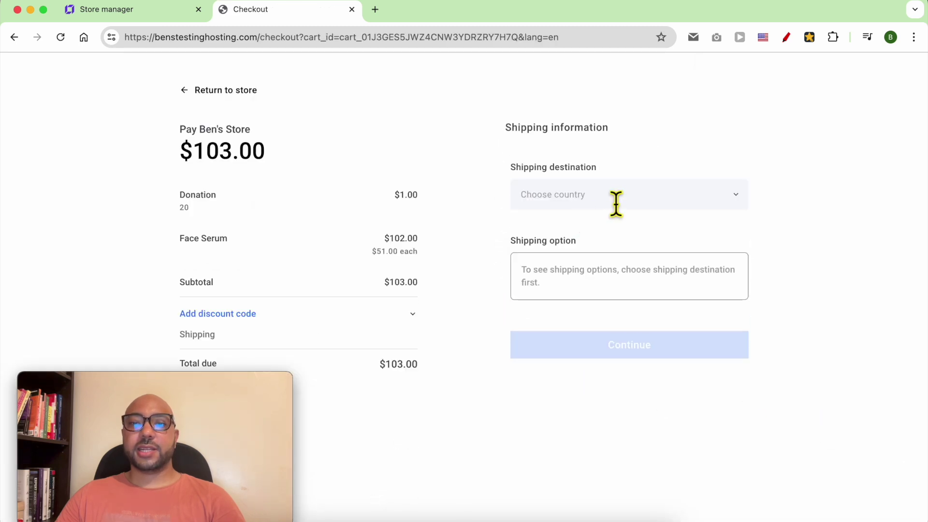
{"action": "left_click", "coordinate": [625, 201]}
{"action": "left_click", "coordinate": [591, 232]}
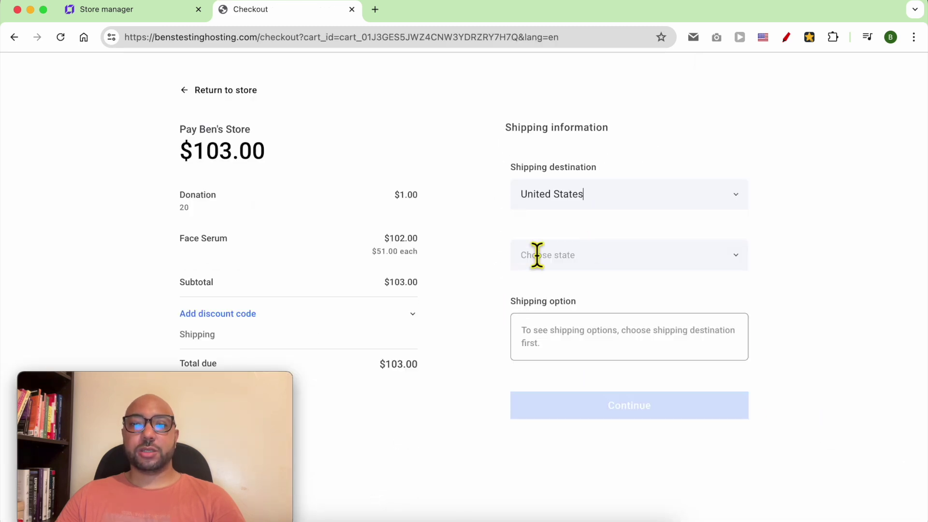
{"action": "left_click", "coordinate": [583, 255]}
{"action": "left_click", "coordinate": [585, 293]}
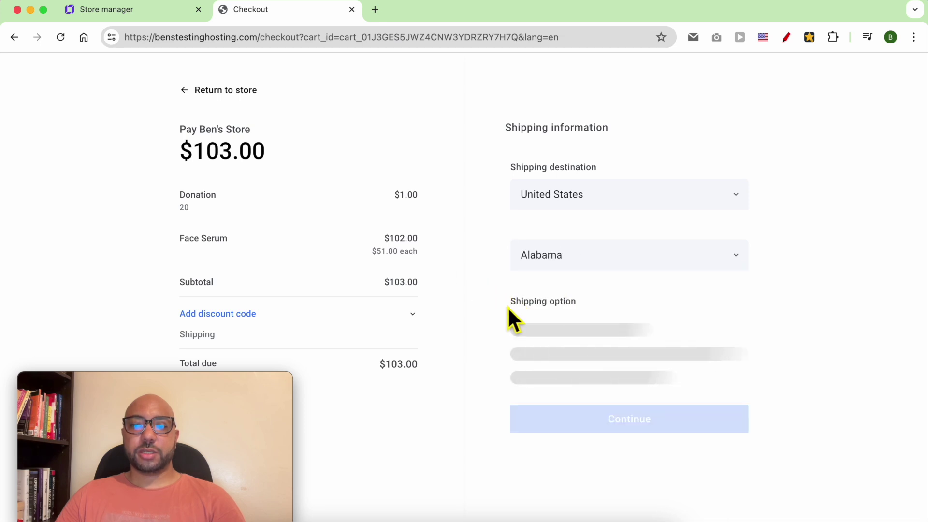
{"action": "left_click", "coordinate": [544, 369]}
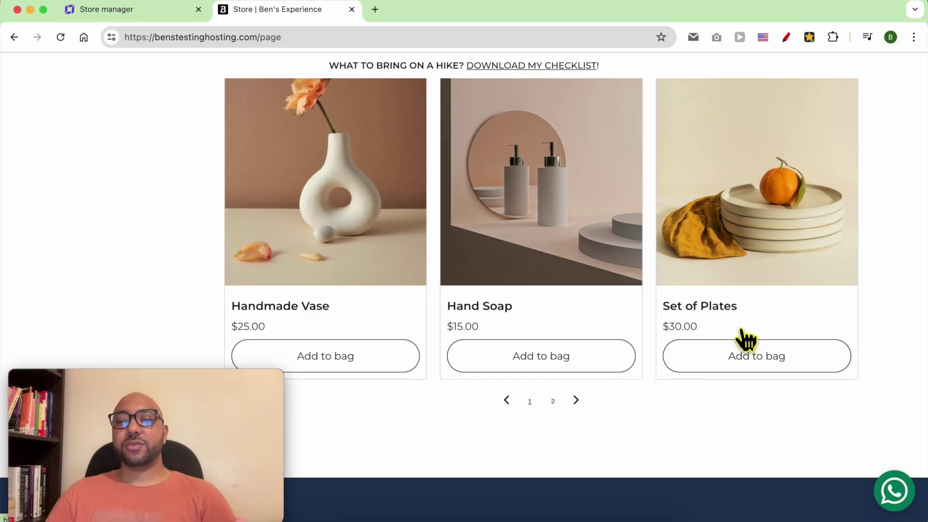
Step: Add the Set of Plates to the shopping bag and remove the Donation item
{"action": "left_click", "coordinate": [745, 365]}
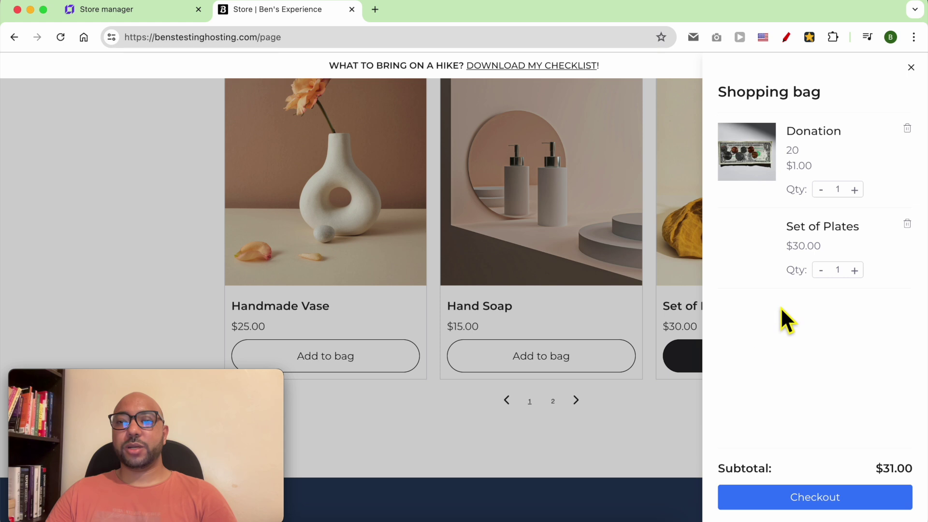
{"action": "left_click", "coordinate": [907, 128]}
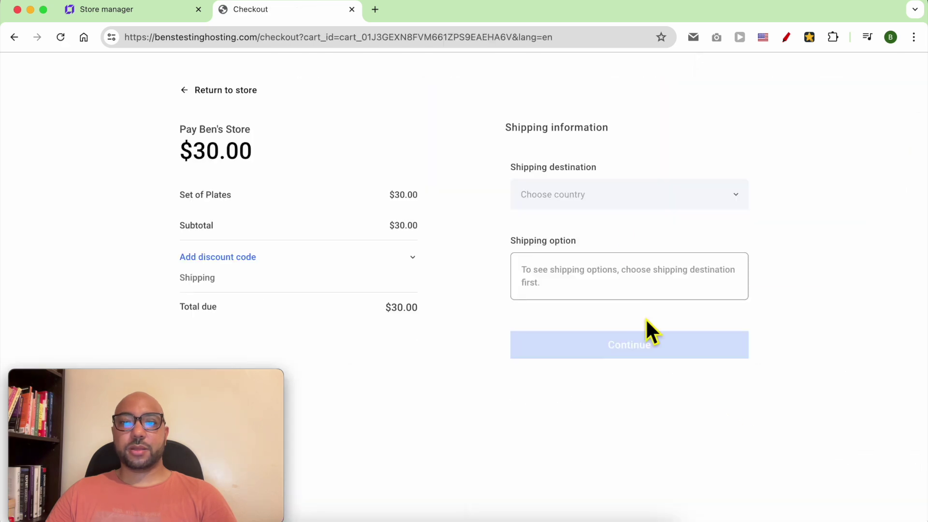
Step: In the Set of Plates checkout, set the destination to United States, Alabama, and choose the Regular shipping option
{"action": "left_click", "coordinate": [611, 201]}
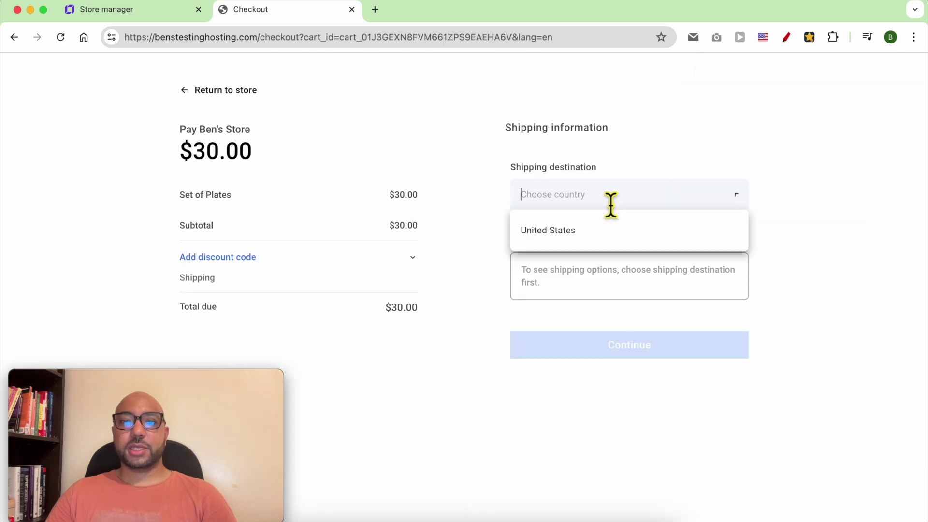
{"action": "left_click", "coordinate": [592, 233]}
{"action": "left_click", "coordinate": [611, 261]}
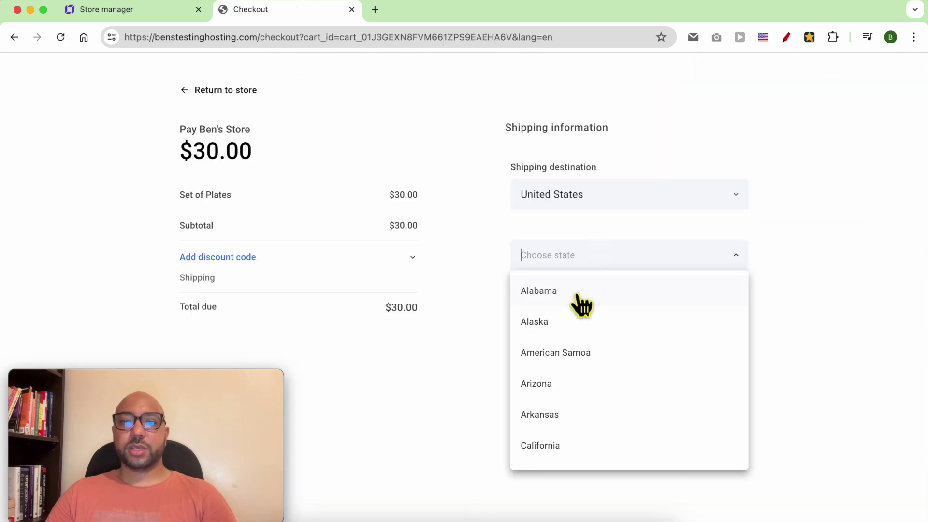
{"action": "left_click", "coordinate": [575, 292]}
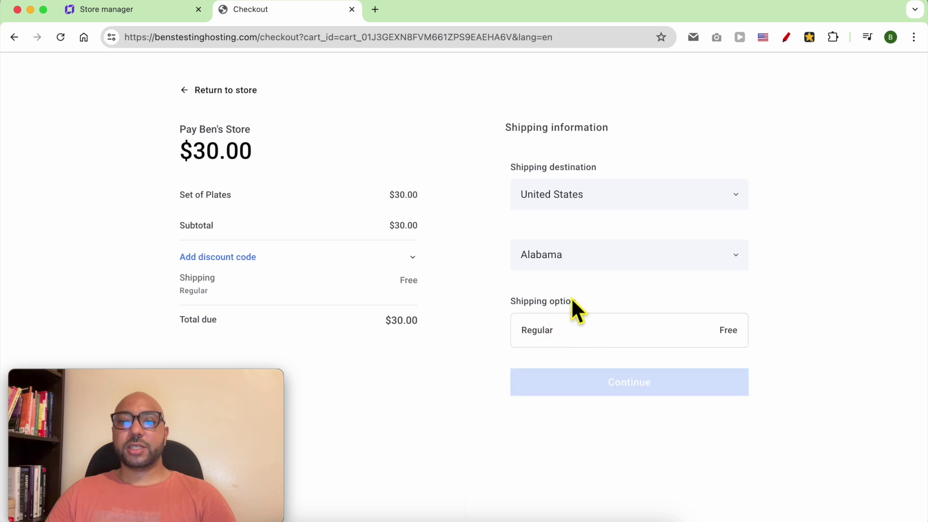
{"action": "left_click", "coordinate": [560, 331]}
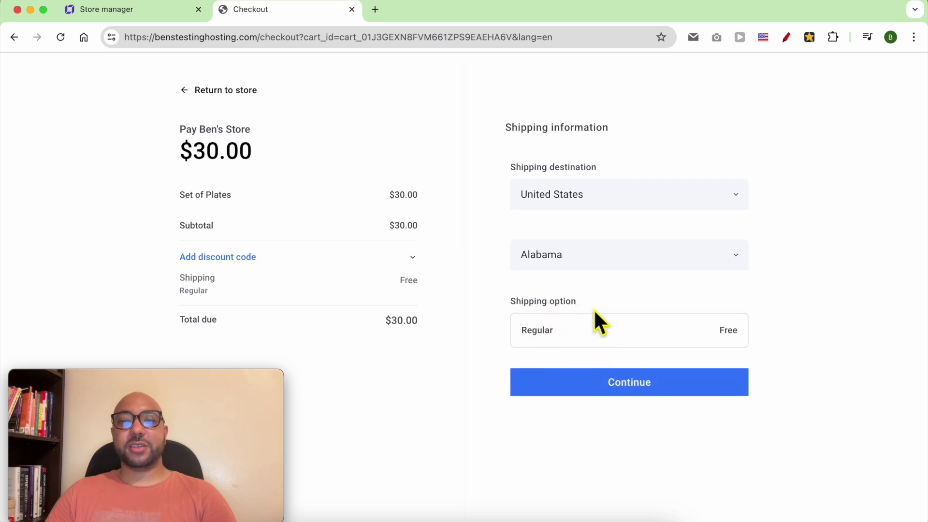
{"action": "left_click_drag", "start_coordinate": [257, 154], "coordinate": [162, 156]}
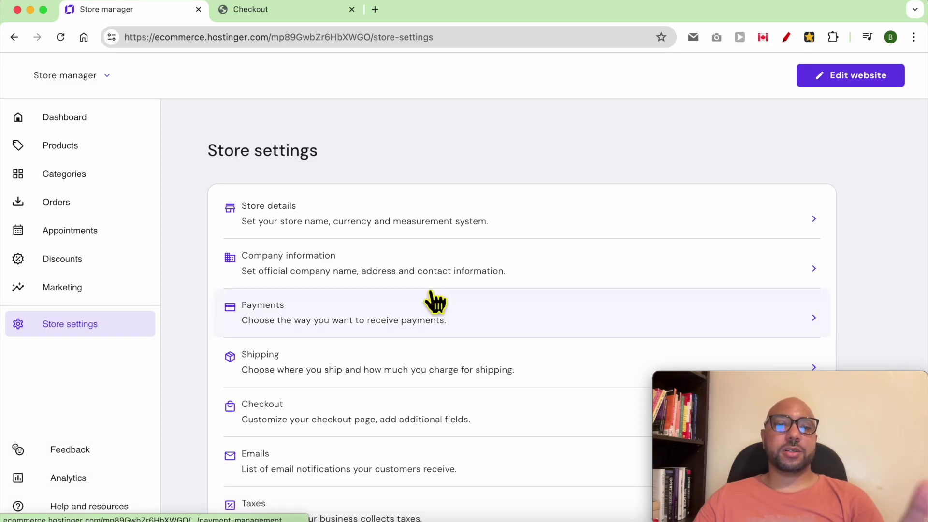
Step: Return to the store manager's shipping settings and open the Regular zone for editing
{"action": "left_click", "coordinate": [89, 330]}
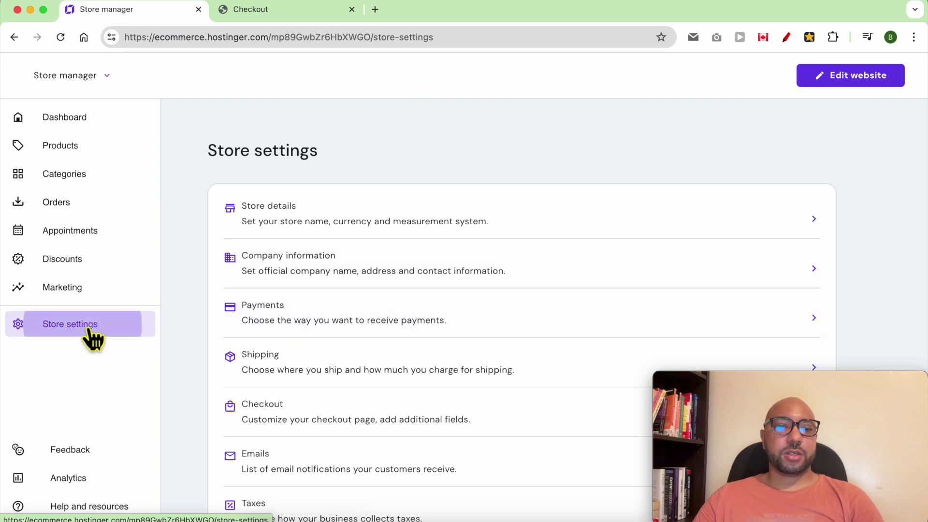
{"action": "left_click", "coordinate": [370, 372]}
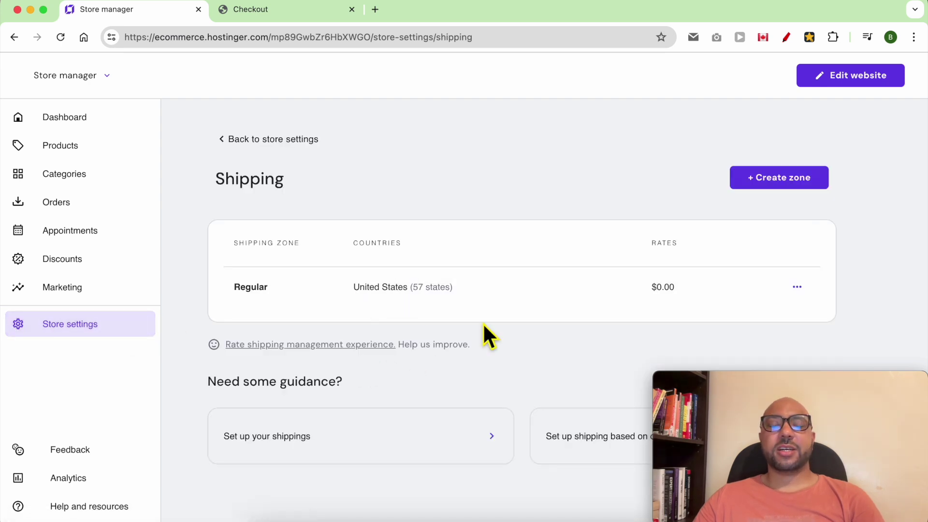
{"action": "left_click", "coordinate": [469, 281]}
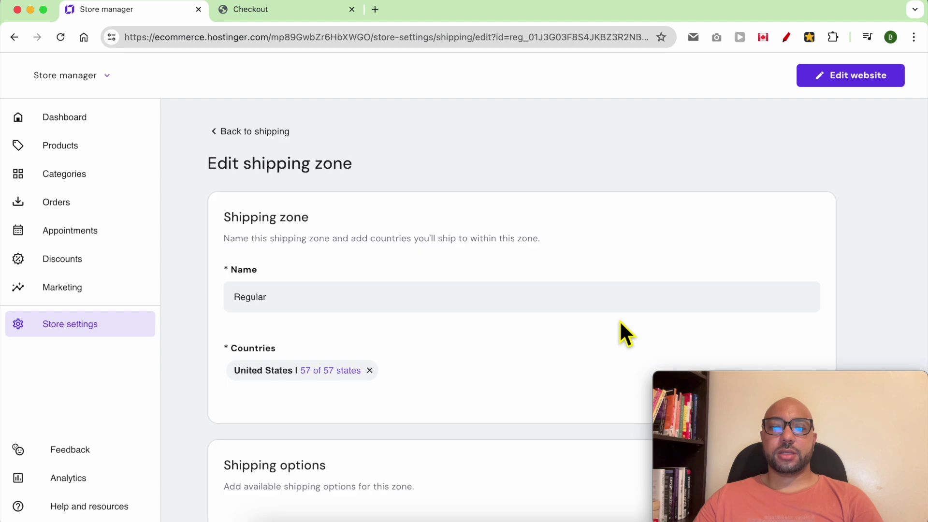
Step: Start a new shipping option for the Regular zone named "Shipping (orders weight up to 5 lb)" with a $5 rate
{"action": "scroll", "coordinate": [563, 358], "scroll_direction": "down", "scroll_amount": 4}
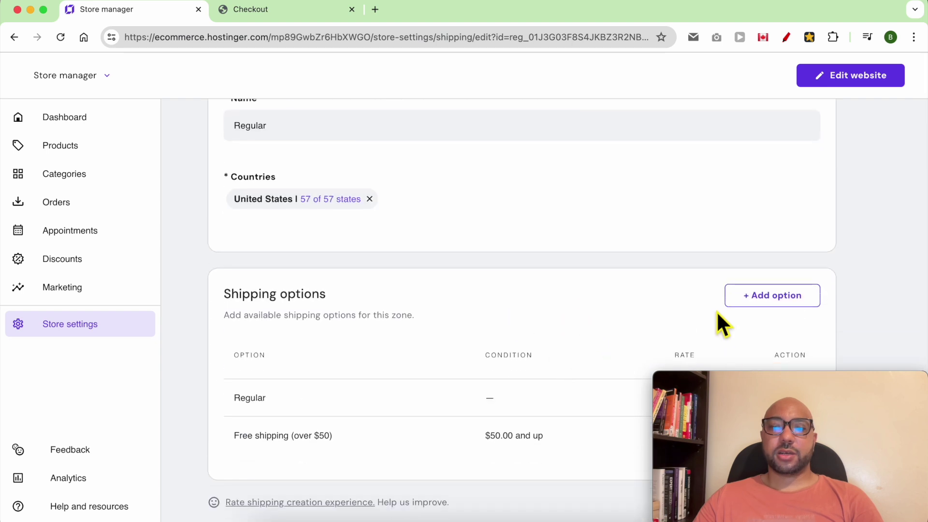
{"action": "left_click", "coordinate": [764, 312]}
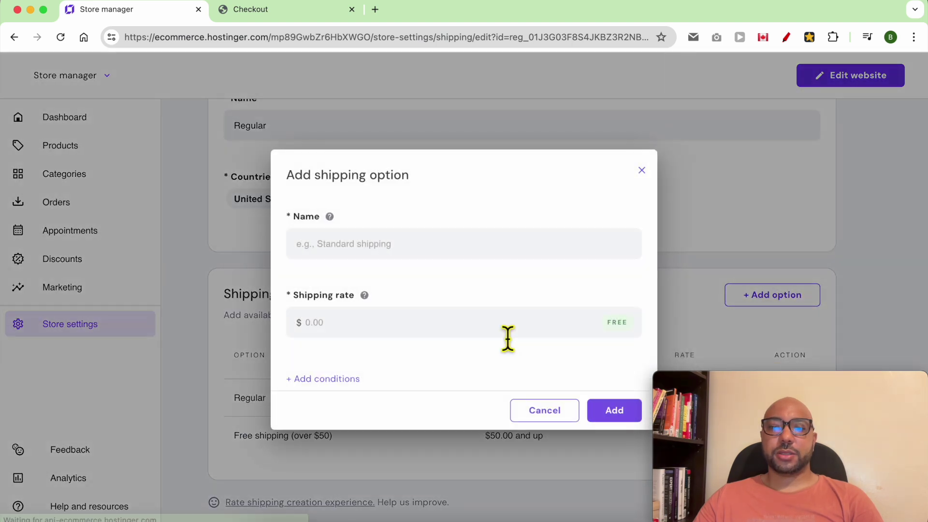
{"action": "left_click", "coordinate": [408, 257]}
{"action": "type", "text": "Shipping (orders weight up to 5 lb)"}
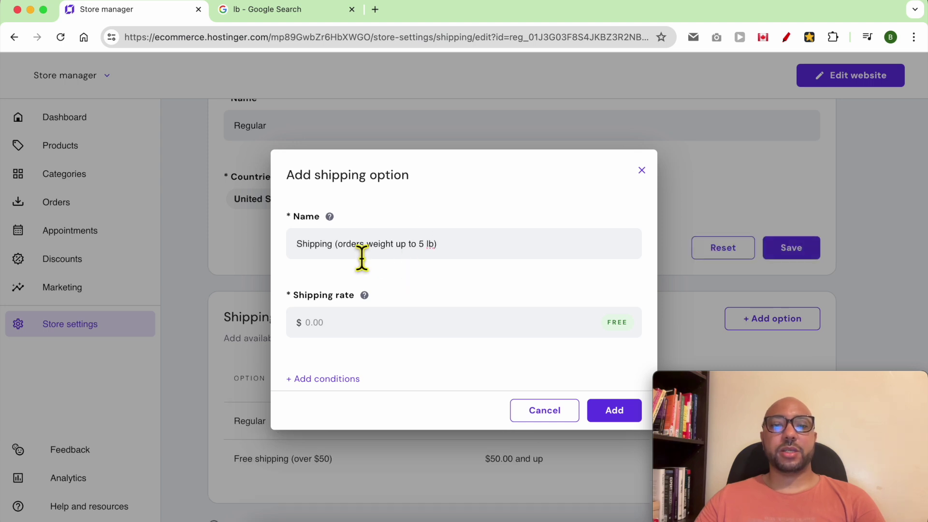
{"action": "left_click", "coordinate": [359, 331]}
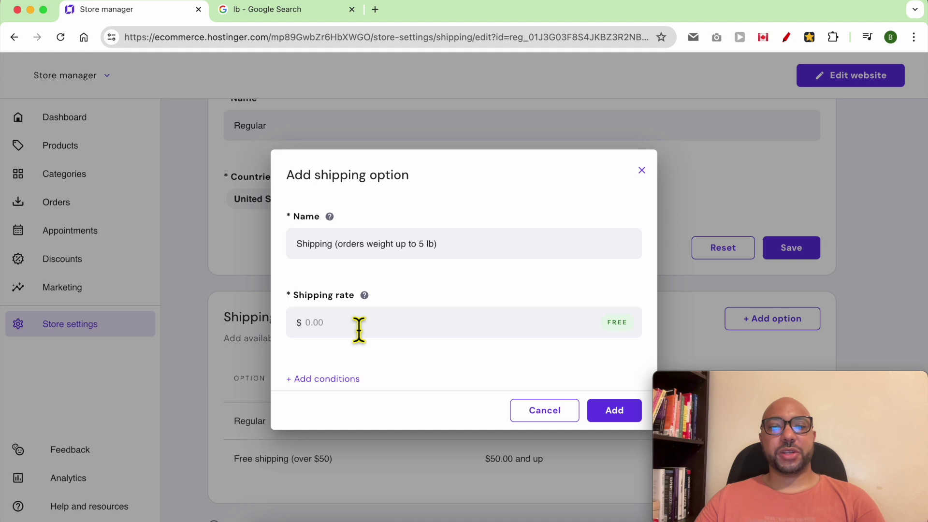
{"action": "type", "text": "5"}
Step: Correct the new option's name to "Shipping (orders weight up to 5 lbs)"
{"action": "left_click", "coordinate": [445, 299]}
{"action": "left_click", "coordinate": [421, 245]}
{"action": "triple_click", "coordinate": [424, 245]}
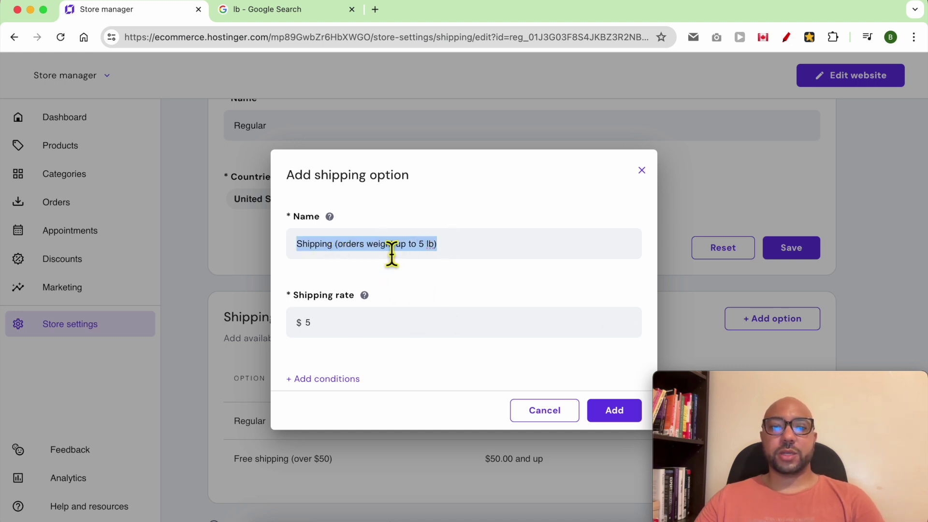
{"action": "left_click", "coordinate": [450, 251]}
{"action": "type", "text": "s"}
{"action": "triple_click", "coordinate": [311, 245]}
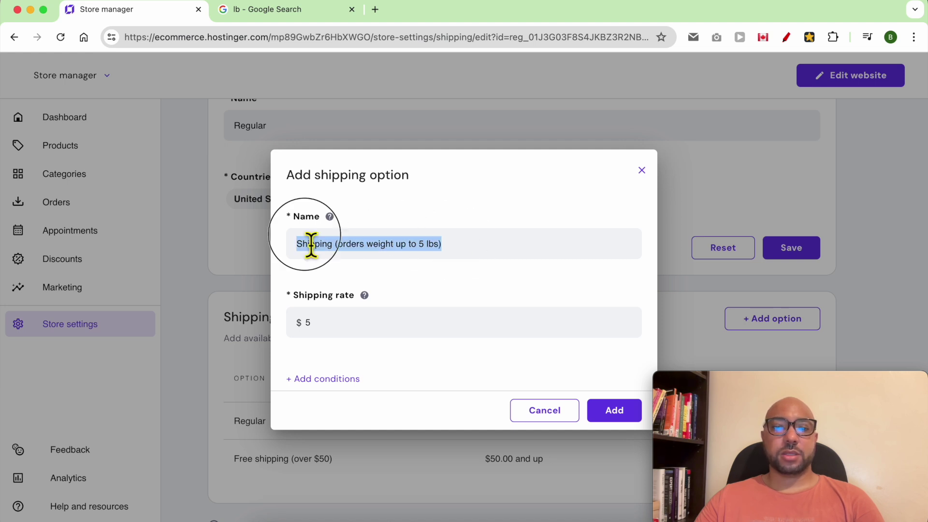
Step: Add a condition to the shipping option and base it on order weight
{"action": "left_click", "coordinate": [334, 391]}
{"action": "scroll", "coordinate": [328, 397], "scroll_direction": "down", "scroll_amount": 1}
{"action": "left_click", "coordinate": [325, 378]}
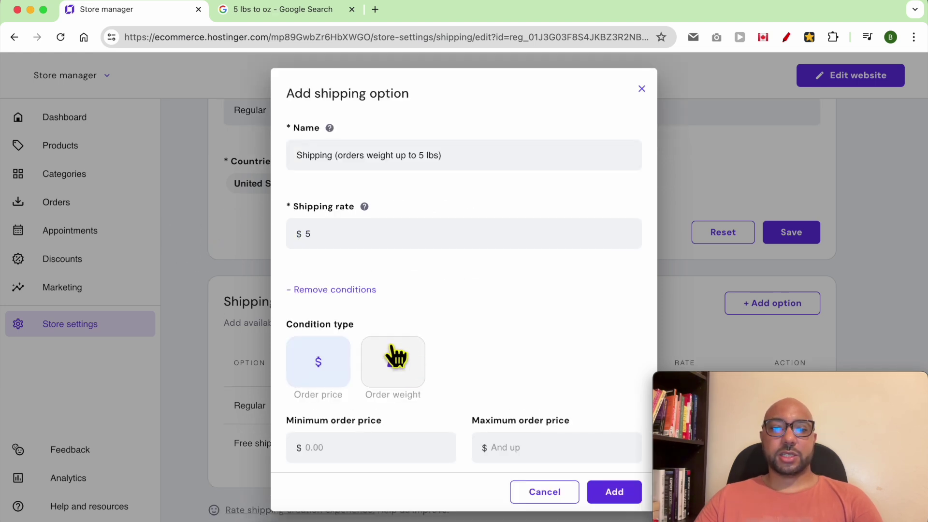
{"action": "scroll", "coordinate": [387, 334], "scroll_direction": "down", "scroll_amount": 1}
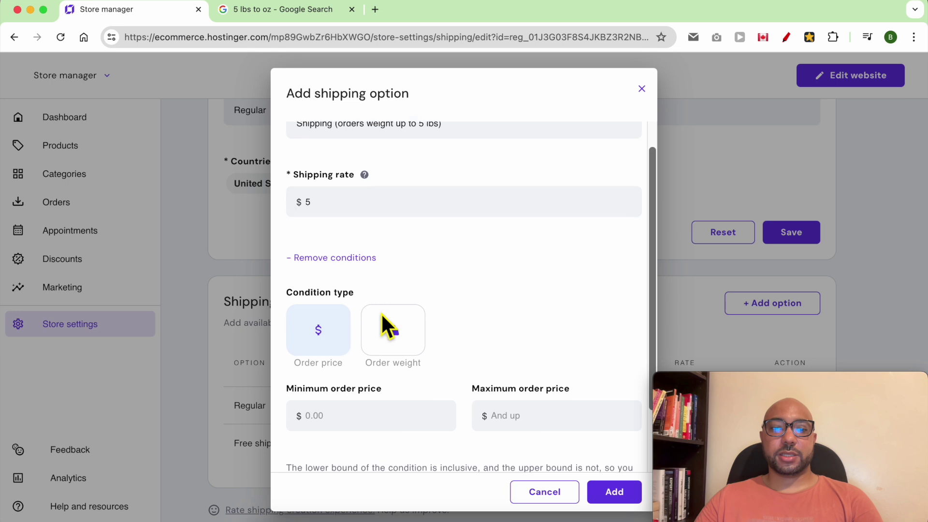
{"action": "left_click", "coordinate": [404, 334]}
{"action": "scroll", "coordinate": [378, 336], "scroll_direction": "down", "scroll_amount": 3}
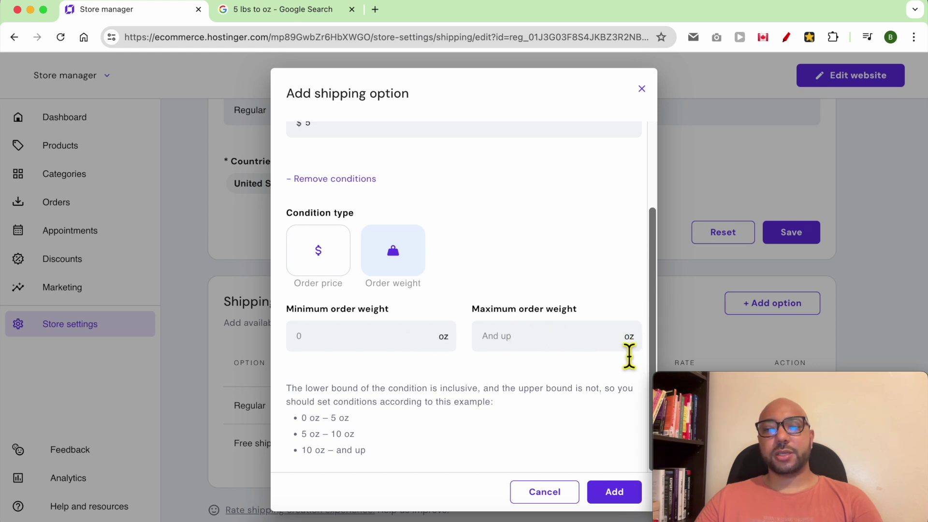
Step: Check the 5 lbs to ounces conversion in the Google tab and set the option's maximum order weight to 81 oz
{"action": "key", "text": "ctrl+Tab"}
{"action": "double_click", "coordinate": [239, 222]}
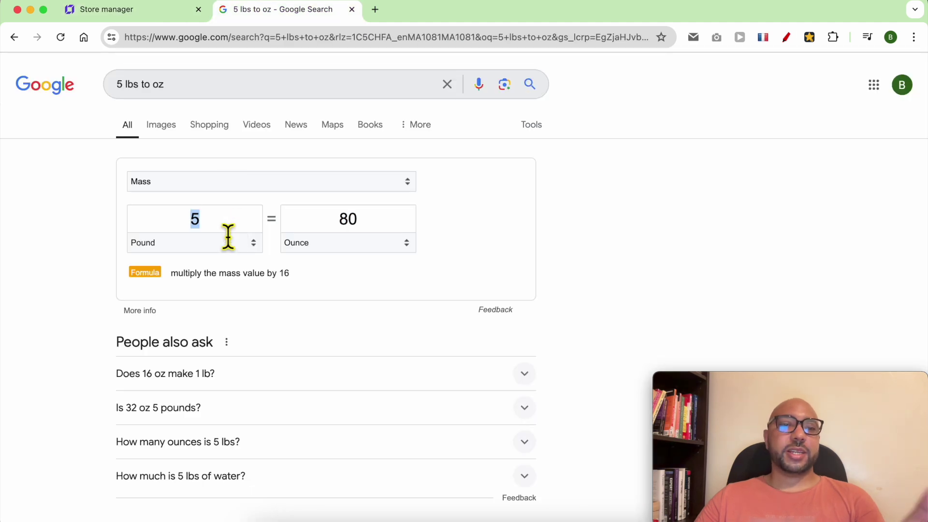
{"action": "double_click", "coordinate": [389, 224]}
{"action": "left_click", "coordinate": [156, 16]}
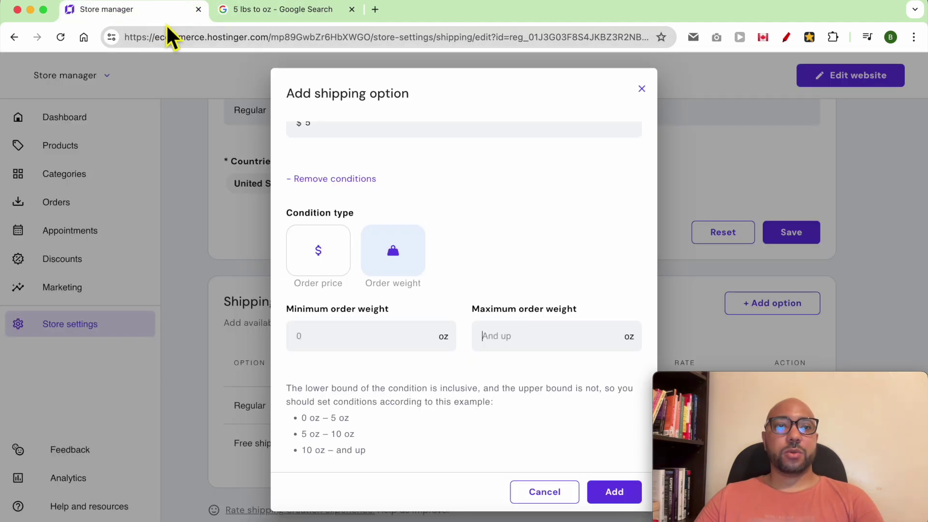
{"action": "left_click", "coordinate": [505, 342]}
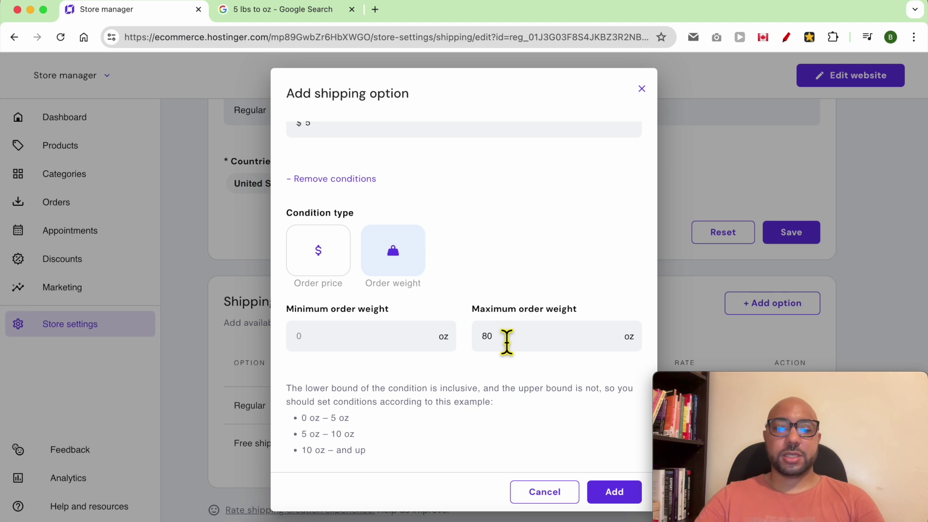
{"action": "type", "text": "1"}
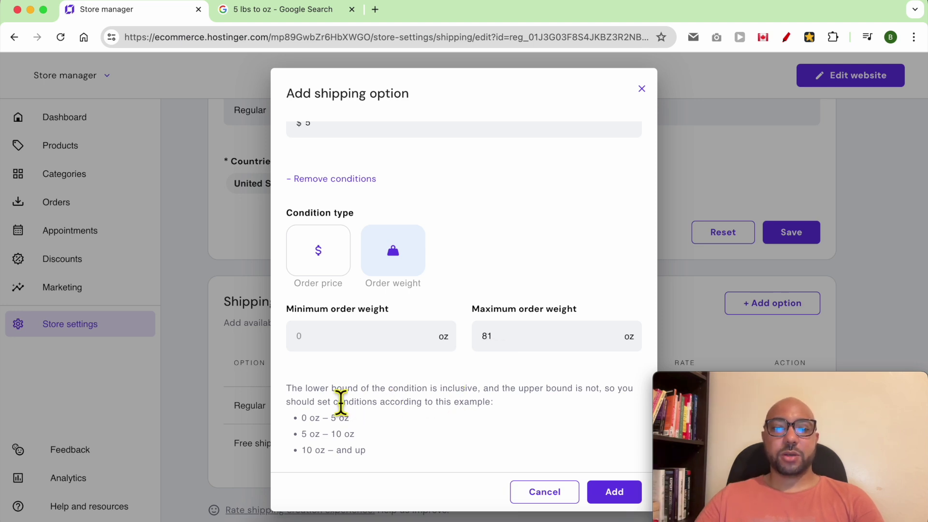
Step: Review the note on inclusive and exclusive weight bounds, then add the weight-based shipping option to the zone
{"action": "left_click_drag", "start_coordinate": [288, 390], "coordinate": [483, 395]}
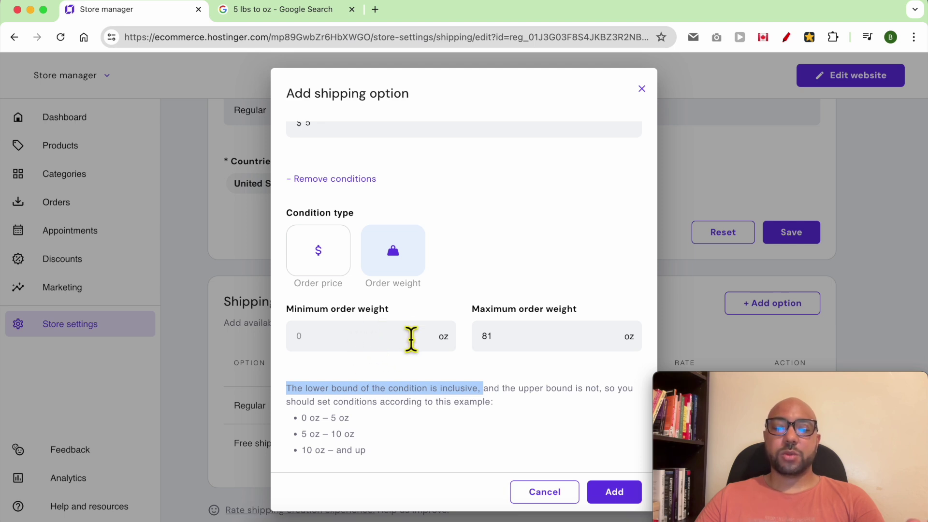
{"action": "left_click", "coordinate": [509, 404]}
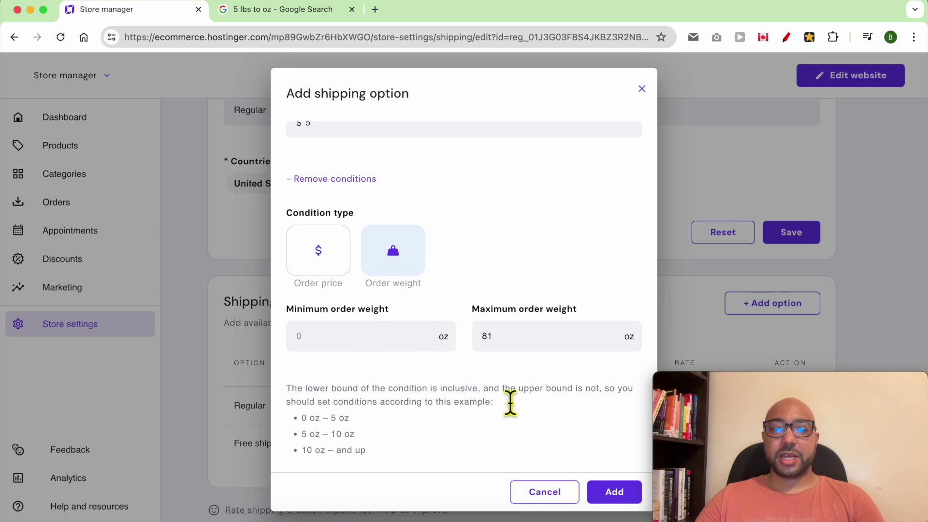
{"action": "left_click_drag", "start_coordinate": [518, 389], "coordinate": [599, 400]}
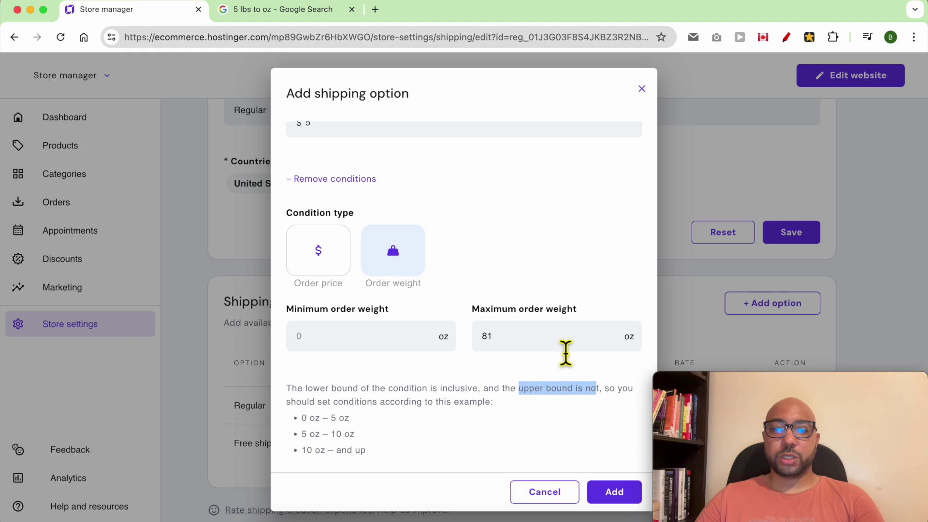
{"action": "double_click", "coordinate": [547, 333]}
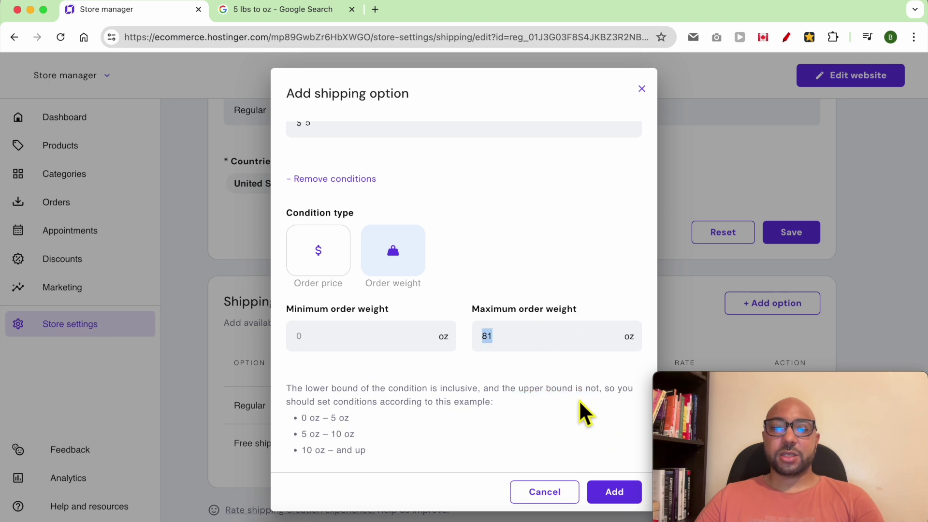
{"action": "left_click_drag", "start_coordinate": [487, 337], "coordinate": [499, 351]}
{"action": "key", "text": "BackSpace"}
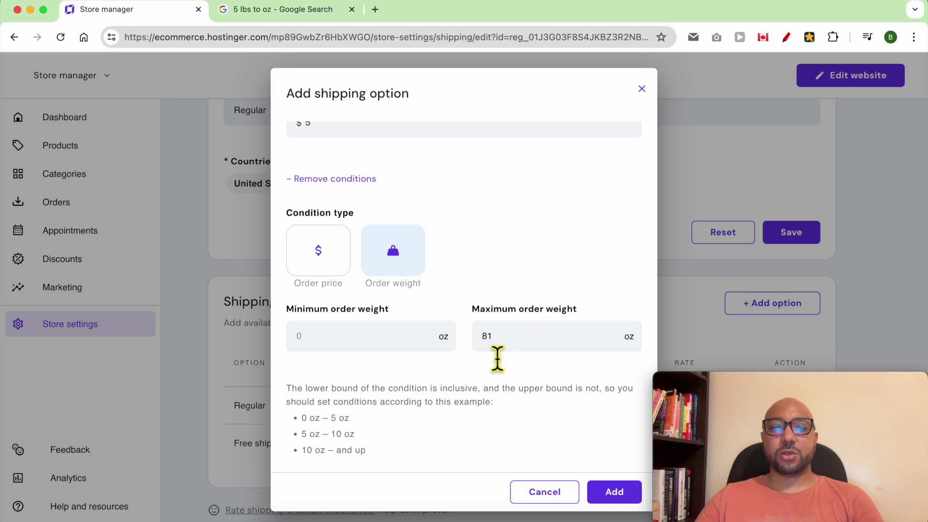
{"action": "left_click", "coordinate": [614, 496]}
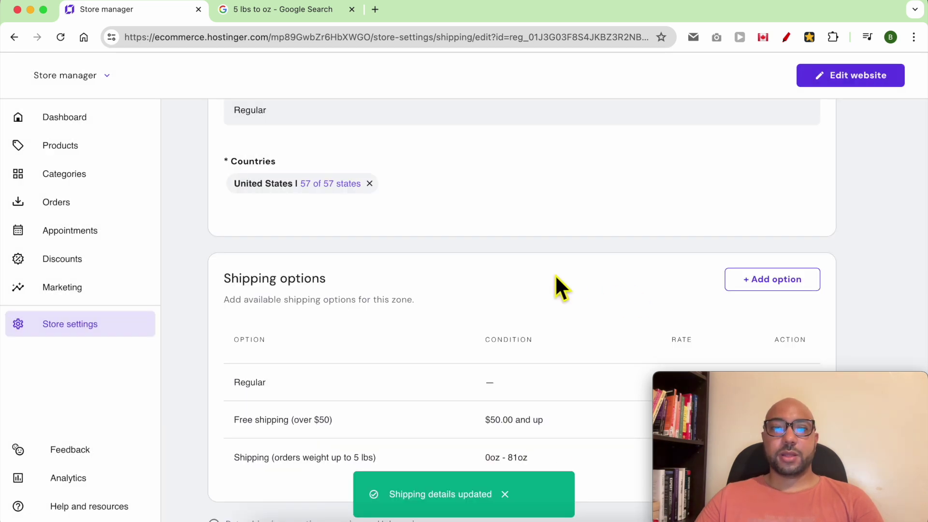
Step: Check the Hand Soap product's weight on the storefront and compare it with the new shipping option's weight condition
{"action": "left_click", "coordinate": [265, 13]}
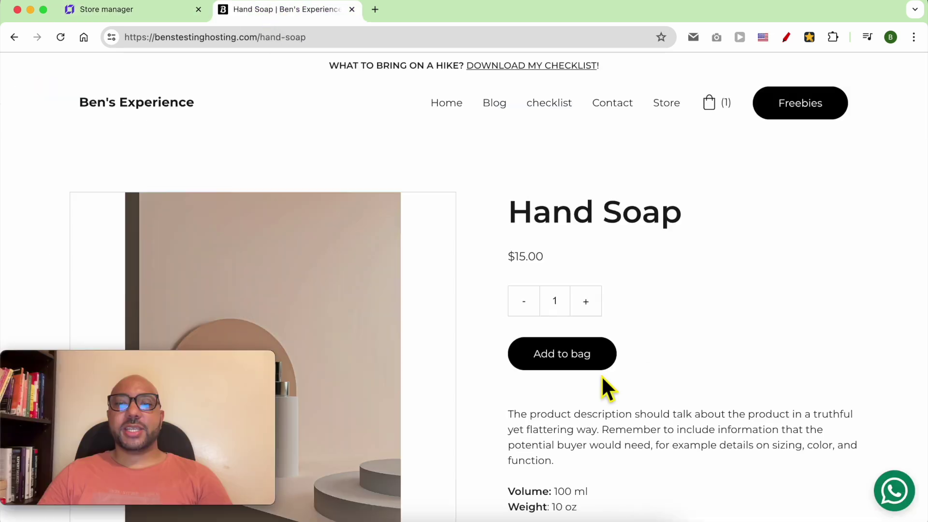
{"action": "scroll", "coordinate": [600, 380], "scroll_direction": "down", "scroll_amount": 3}
{"action": "triple_click", "coordinate": [546, 382]}
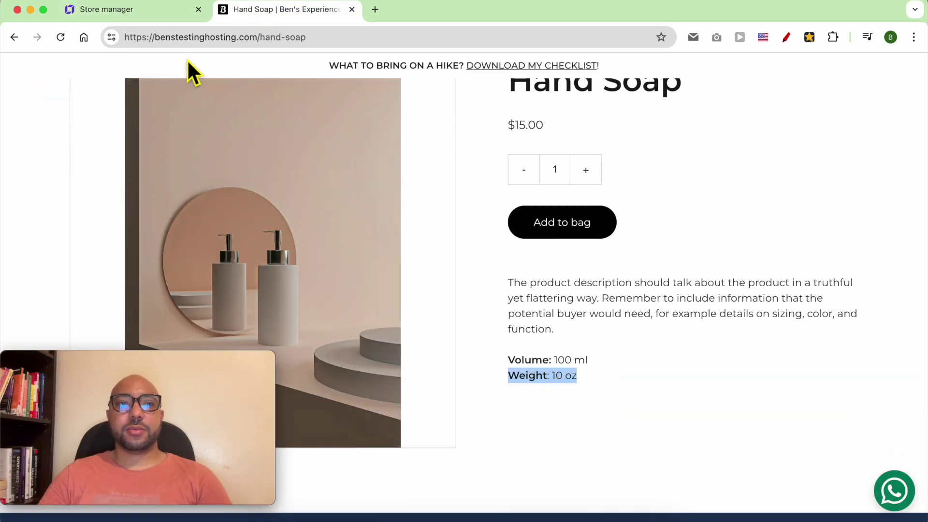
{"action": "left_click", "coordinate": [142, 11]}
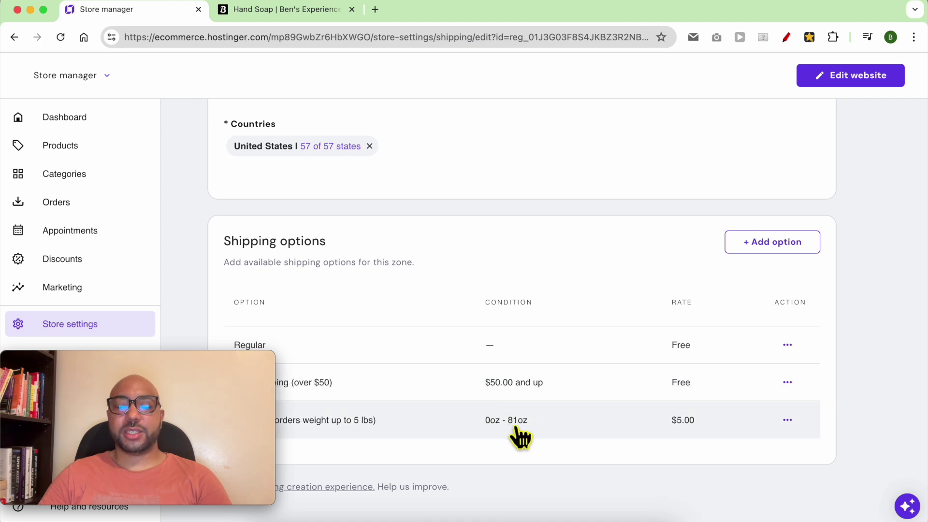
{"action": "left_click", "coordinate": [293, 14]}
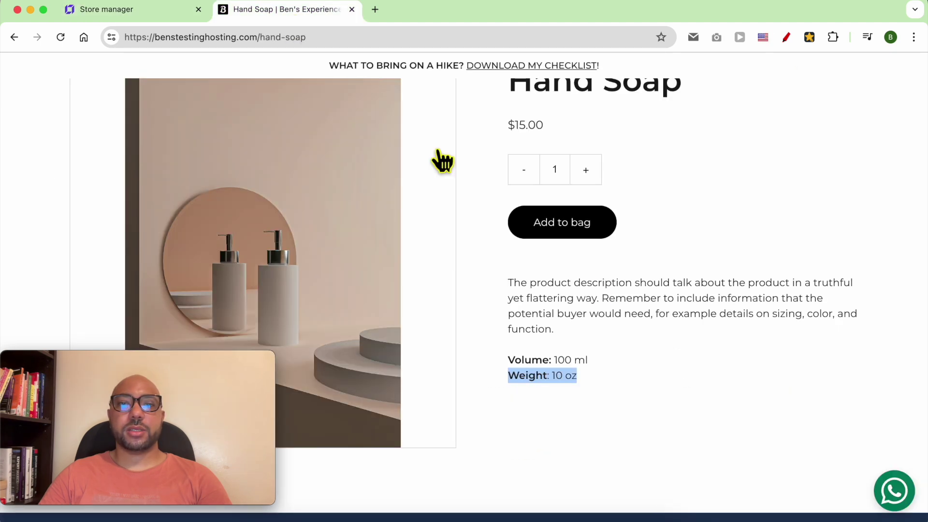
Step: Add the Hand Soap to the shopping bag and remove the Set of Plates
{"action": "left_click", "coordinate": [594, 290]}
{"action": "left_click", "coordinate": [584, 233]}
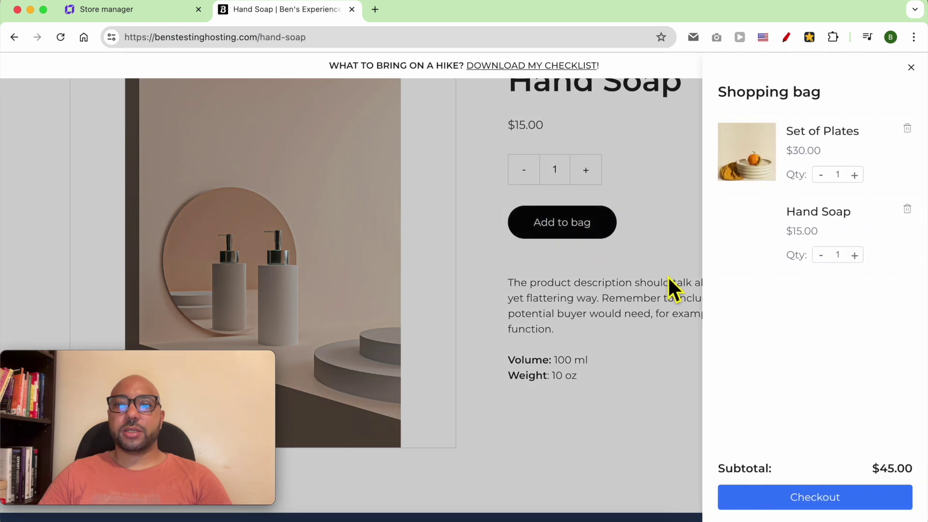
{"action": "left_click", "coordinate": [908, 128]}
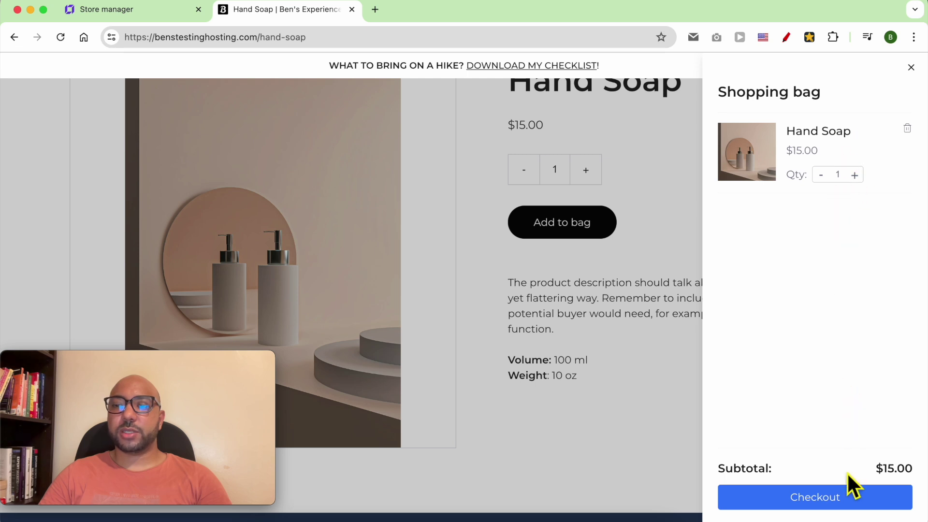
Step: Check out the Hand Soap, set the destination to United States, Alaska, and choose "Shipping (orders weight up to 5 lbs)"
{"action": "left_click", "coordinate": [829, 507]}
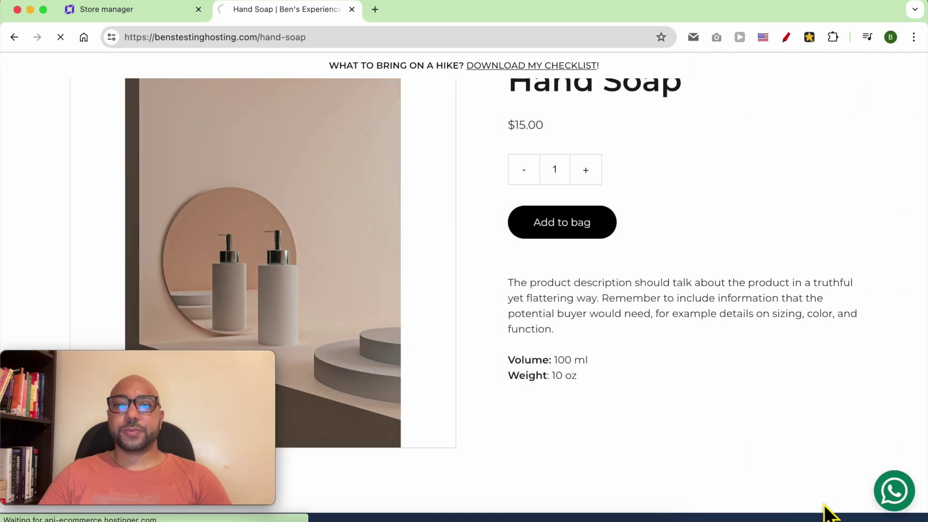
{"action": "left_click", "coordinate": [604, 196]}
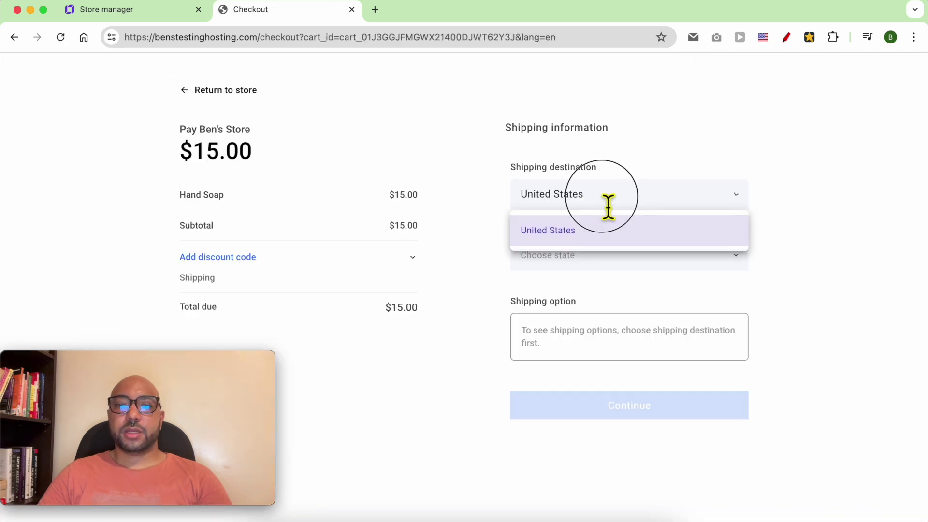
{"action": "left_click", "coordinate": [575, 229]}
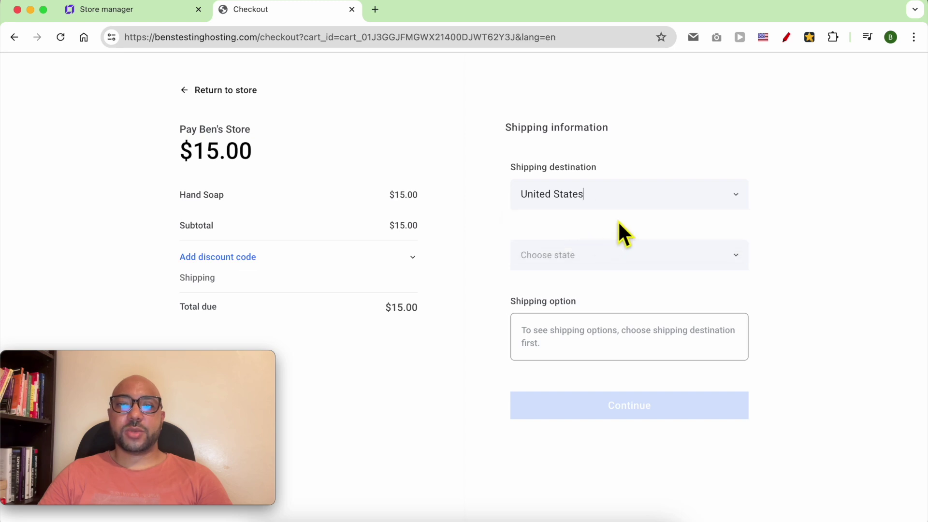
{"action": "left_click", "coordinate": [624, 261]}
{"action": "left_click", "coordinate": [582, 321]}
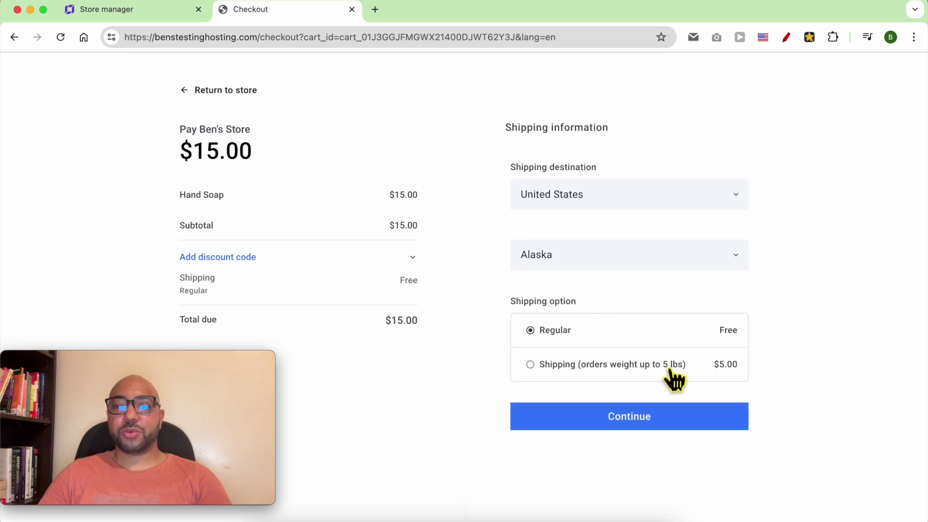
{"action": "left_click", "coordinate": [731, 373]}
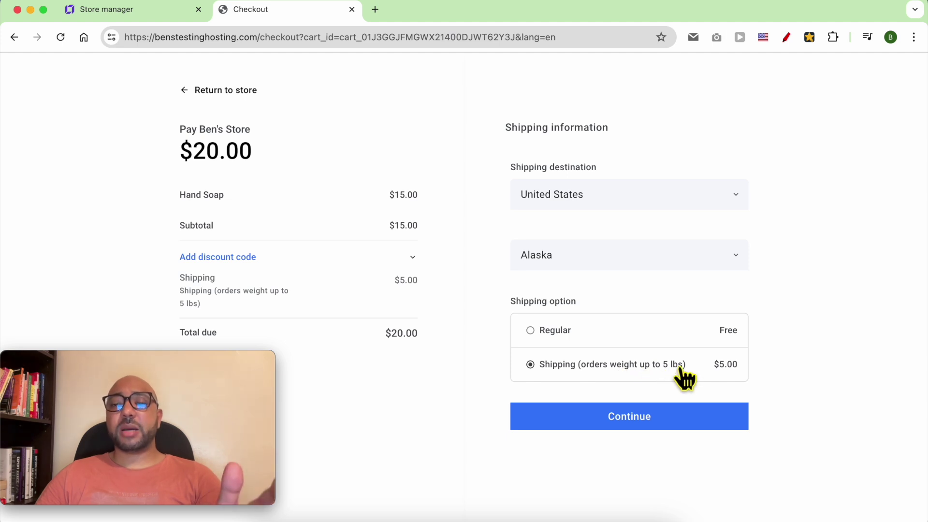
Step: In the store manager, start another shipping option named "Shipping (orders weight between 5 - 10 lbs)" with a $10 rate
{"action": "left_click", "coordinate": [167, 10]}
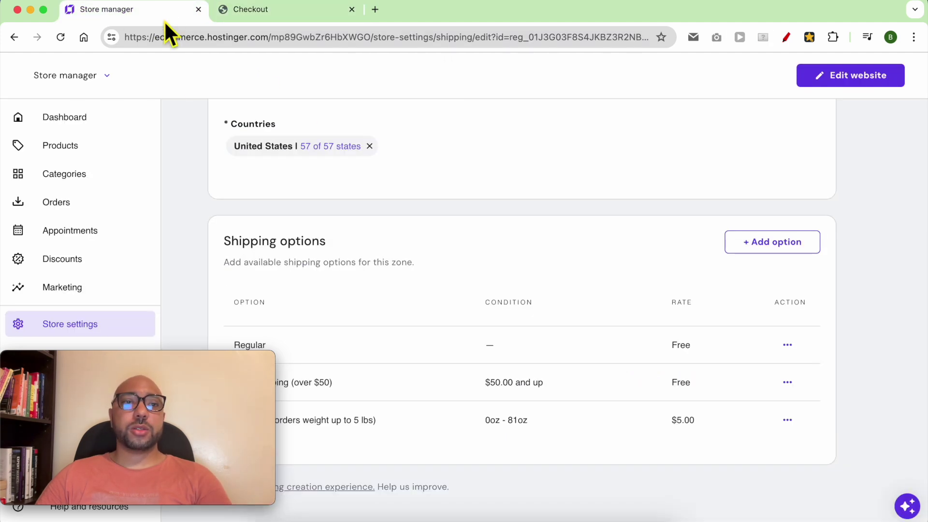
{"action": "triple_click", "coordinate": [279, 249]}
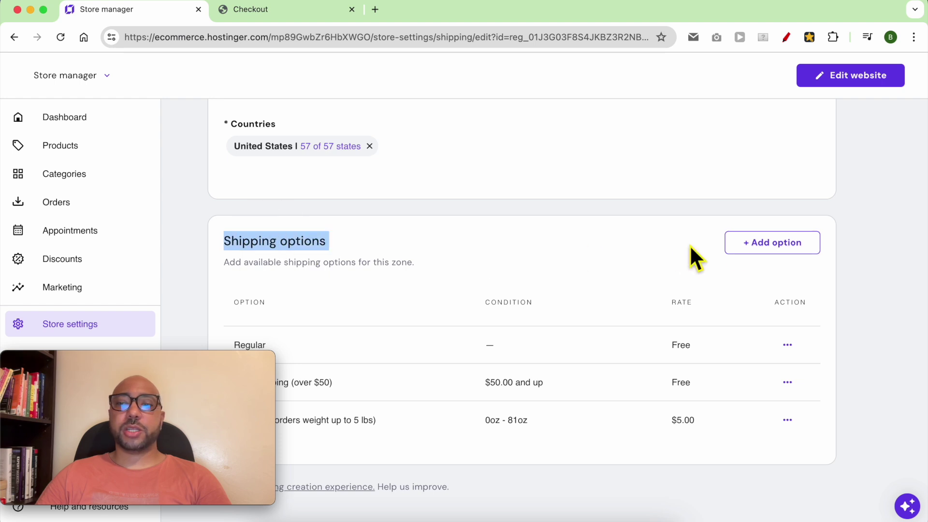
{"action": "left_click", "coordinate": [747, 243]}
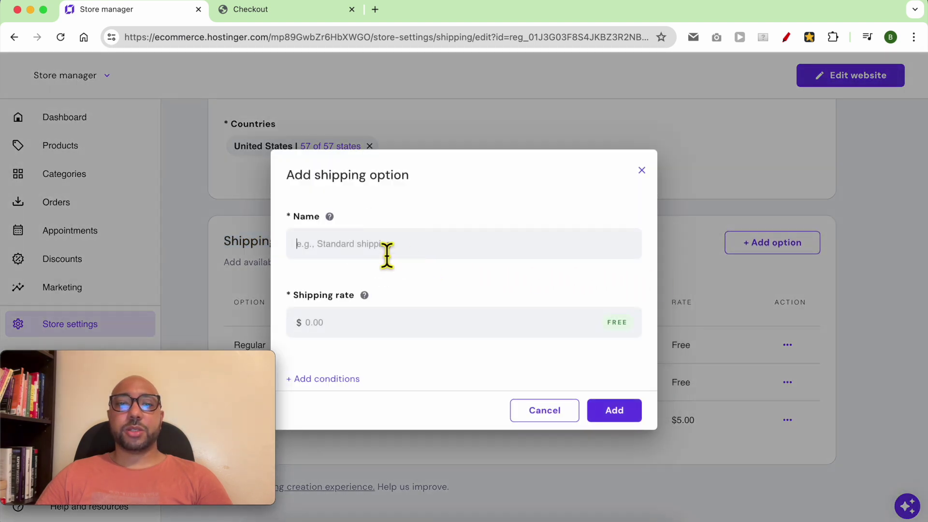
{"action": "type", "text": "Shipping (orders weight between 5 - 10 lbs)"}
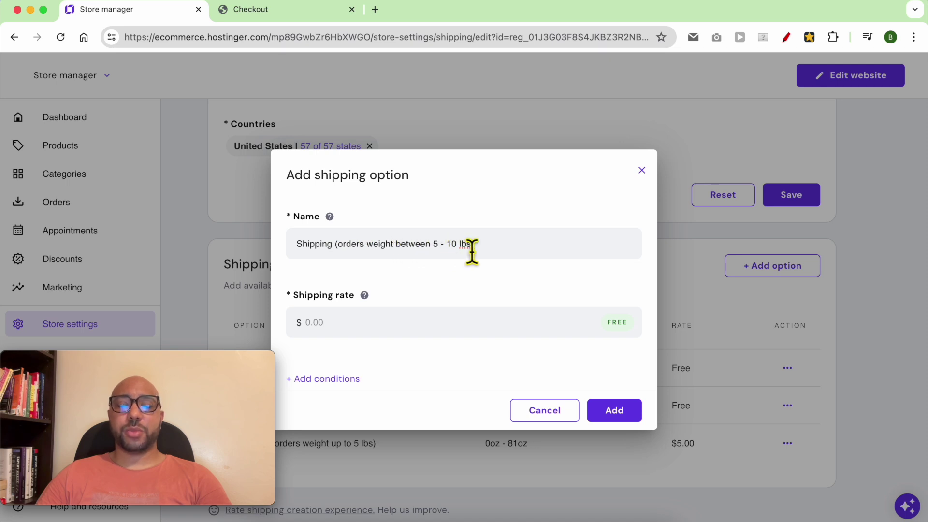
{"action": "left_click", "coordinate": [360, 333]}
{"action": "type", "text": "10"}
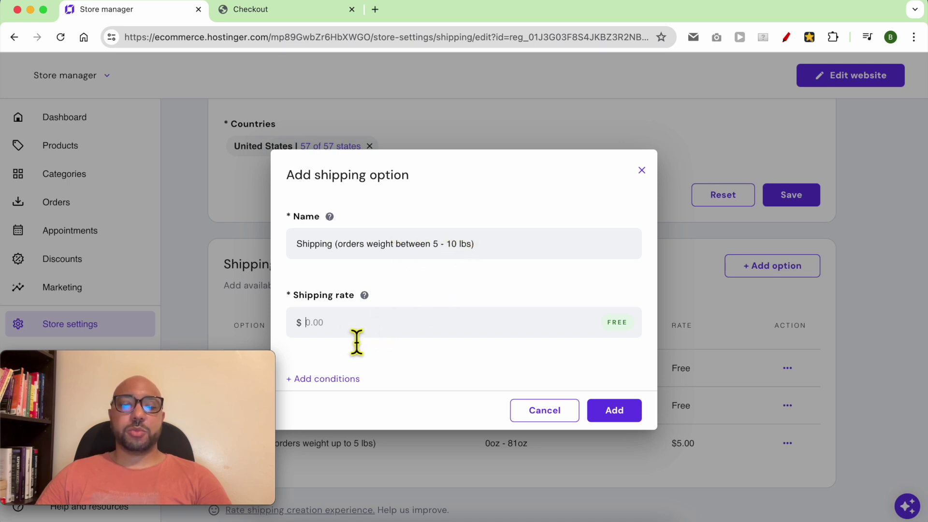
Step: Add an order weight condition to the new shipping option with a minimum order weight of 81 oz
{"action": "left_click", "coordinate": [322, 379]}
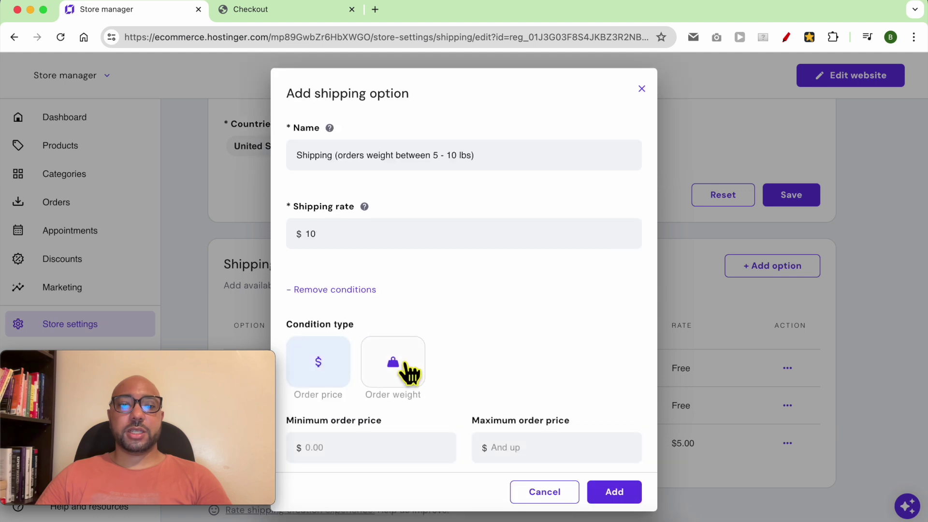
{"action": "left_click", "coordinate": [385, 362]}
{"action": "scroll", "coordinate": [443, 320], "scroll_direction": "down", "scroll_amount": 3}
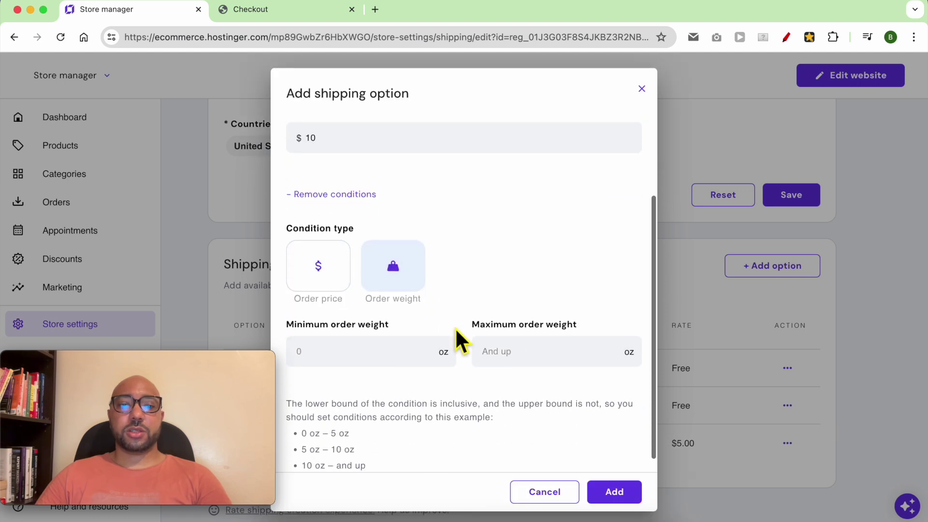
{"action": "left_click", "coordinate": [356, 339]}
{"action": "left_click", "coordinate": [348, 341]}
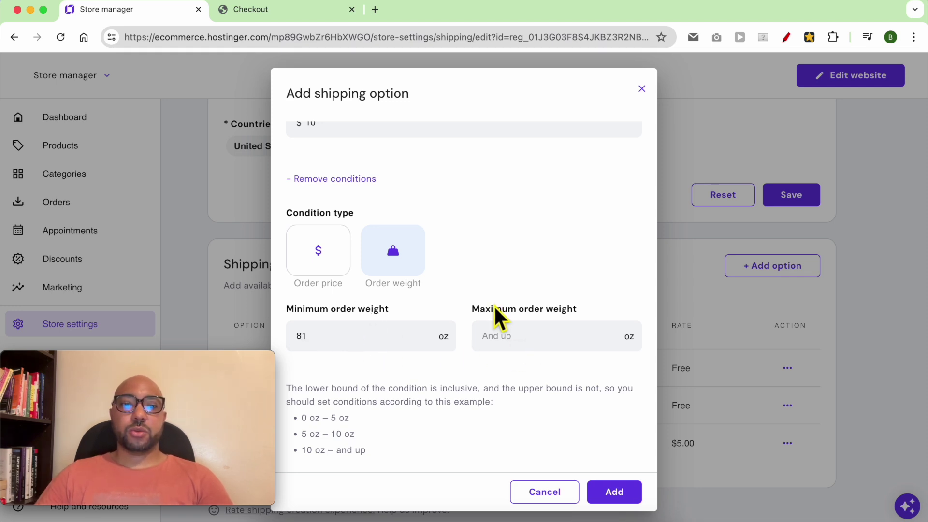
Step: Look up the conversion of 10 lbs to oz on Google, and return to the store manager
{"action": "scroll", "coordinate": [430, 263], "scroll_direction": "up", "scroll_amount": 1}
{"action": "scroll", "coordinate": [430, 264], "scroll_direction": "up", "scroll_amount": 5}
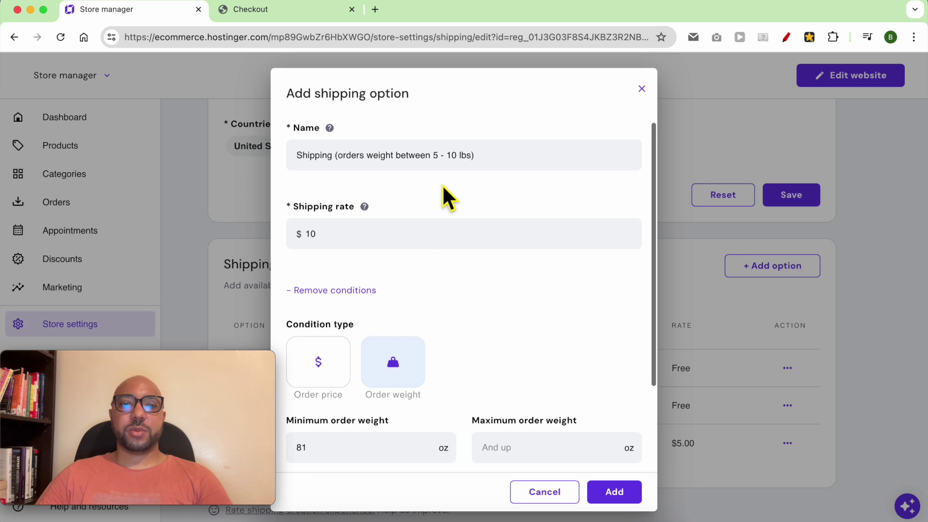
{"action": "left_click_drag", "start_coordinate": [447, 162], "coordinate": [477, 168]}
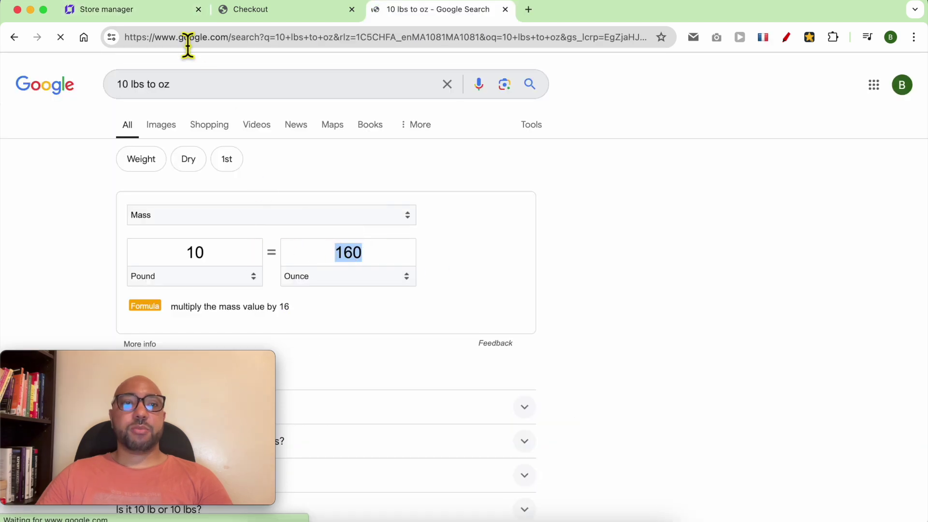
{"action": "left_click", "coordinate": [162, 21]}
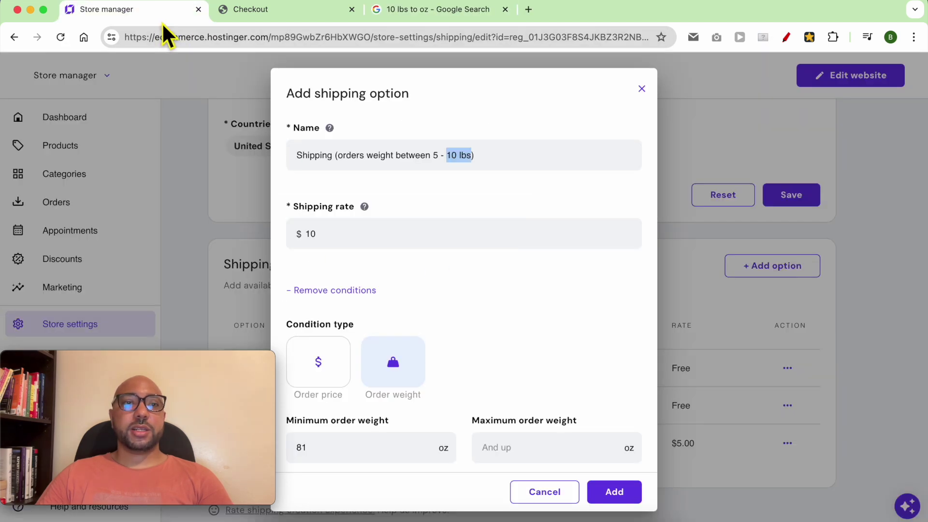
Step: Set the maximum order weight to 160 oz and add the shipping option to the zone
{"action": "left_click", "coordinate": [489, 435]}
{"action": "type", "text": "160"}
{"action": "scroll", "coordinate": [569, 367], "scroll_direction": "down", "scroll_amount": 3}
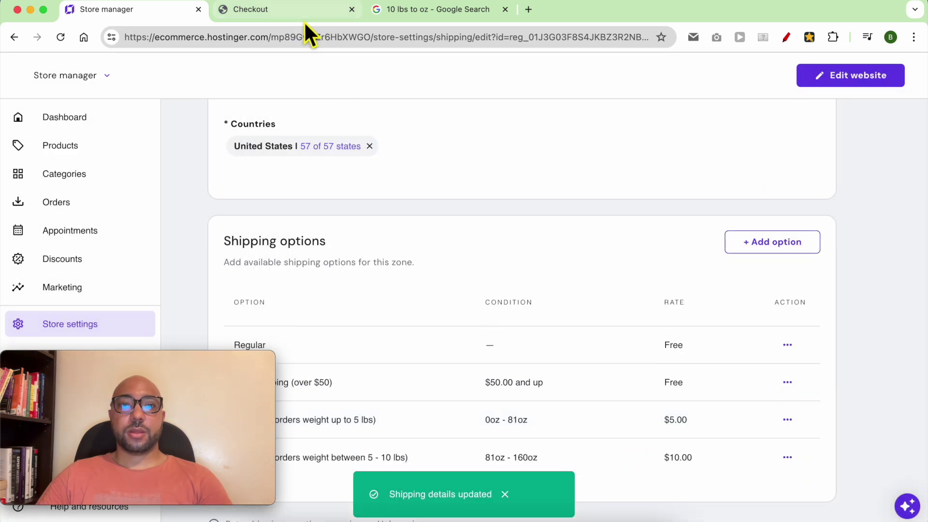
Step: Return from checkout to the Hand Soap page and compare the product's weight with the 5 - 10 lbs shipping option's condition
{"action": "left_click", "coordinate": [305, 12]}
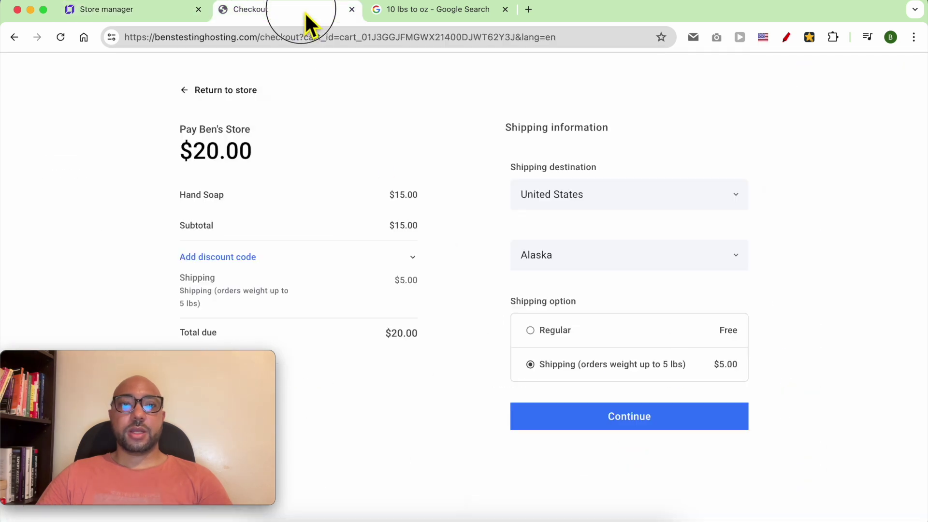
{"action": "left_click", "coordinate": [200, 88]}
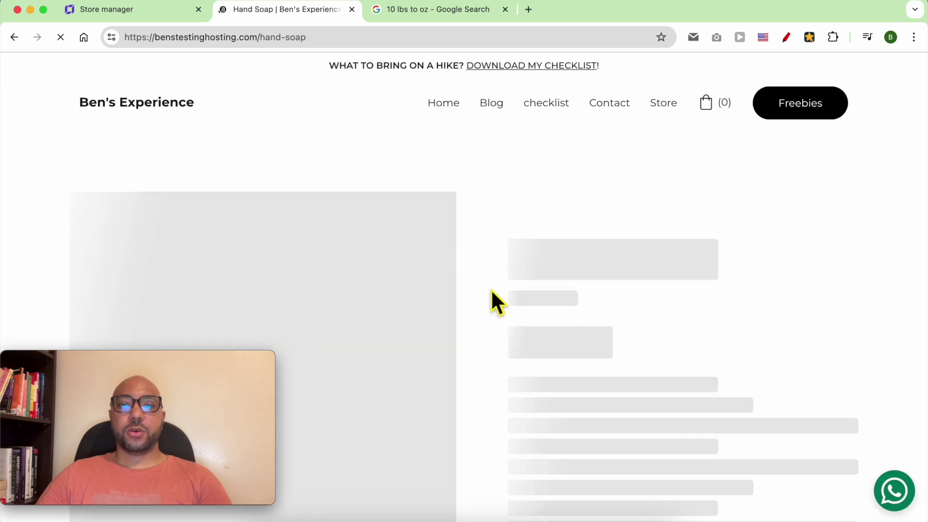
{"action": "scroll", "coordinate": [482, 274], "scroll_direction": "down", "scroll_amount": 5}
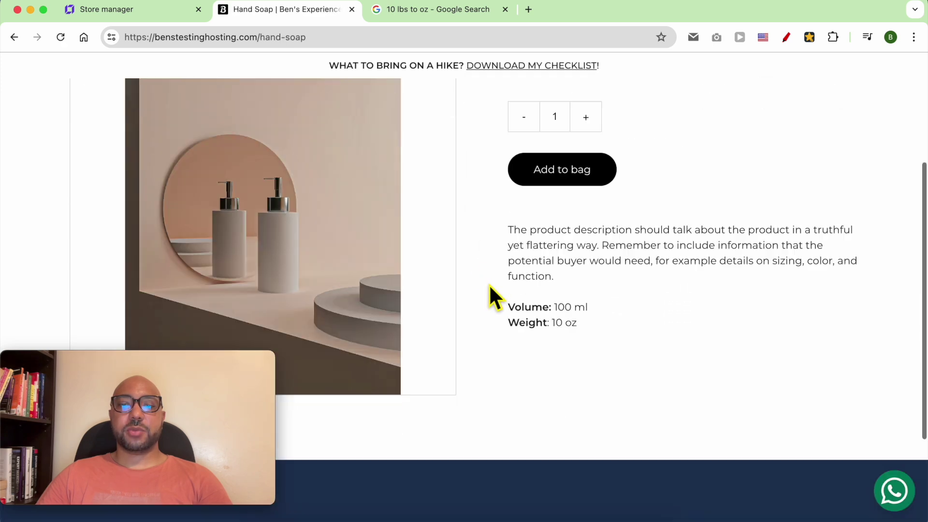
{"action": "double_click", "coordinate": [540, 320]}
{"action": "left_click_drag", "start_coordinate": [542, 333], "coordinate": [587, 335]}
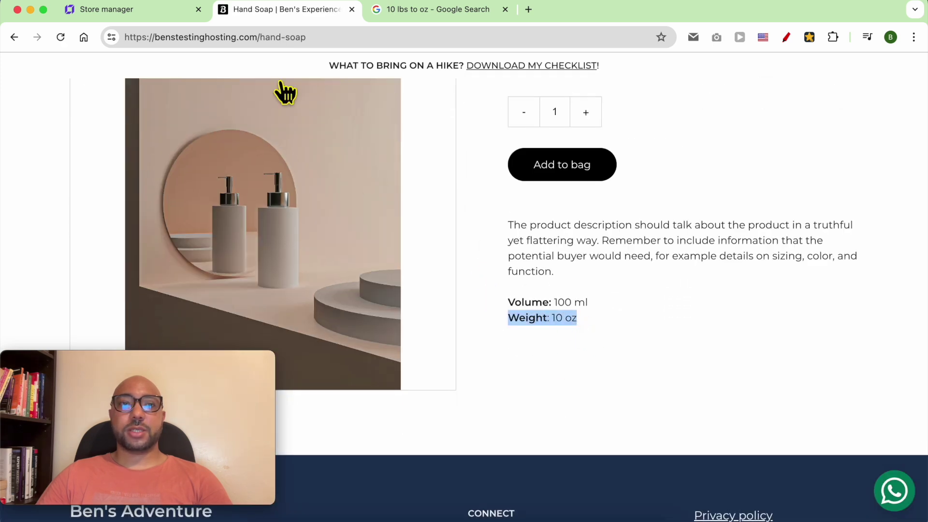
{"action": "left_click", "coordinate": [152, 14]}
{"action": "scroll", "coordinate": [468, 427], "scroll_direction": "down", "scroll_amount": 1}
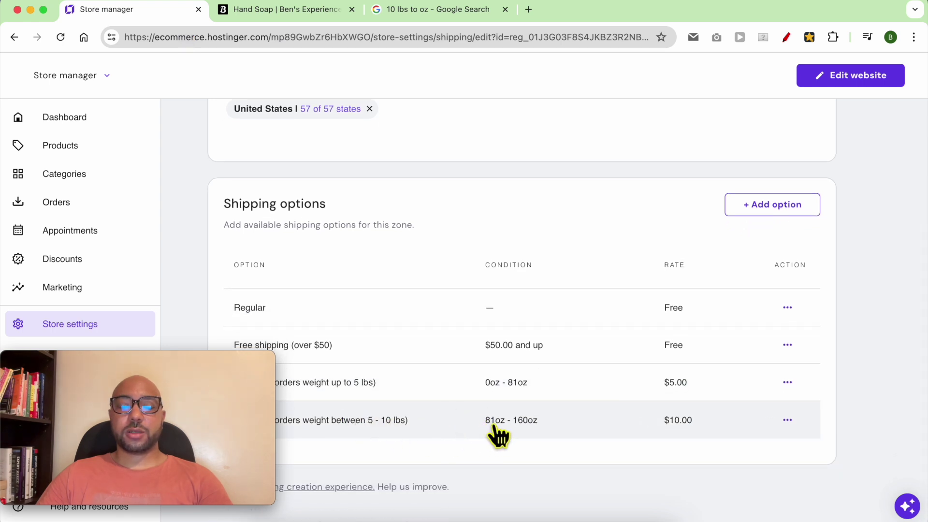
Step: Add the Hand Soap to the shopping bag on the storefront with a quantity of 9 and proceed to checkout
{"action": "key", "text": "ctrl+Tab"}
{"action": "left_click", "coordinate": [580, 174]}
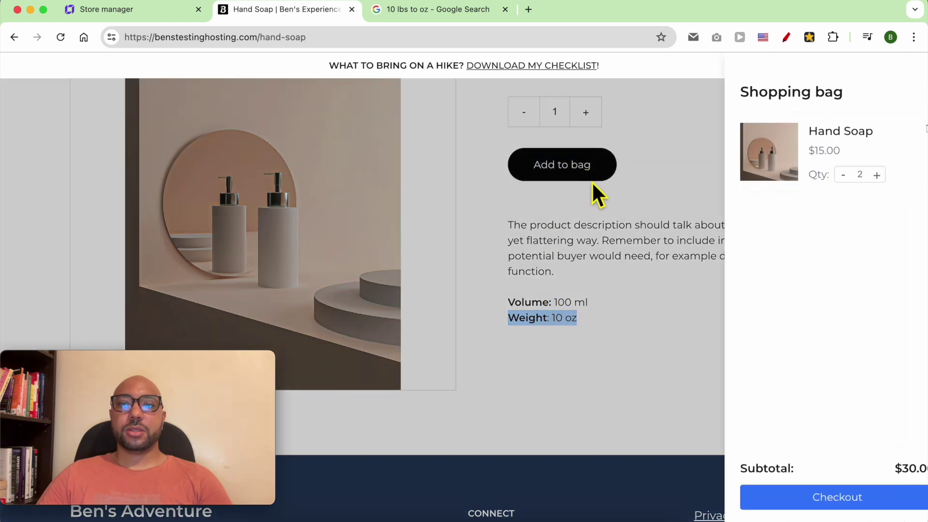
{"action": "left_click", "coordinate": [855, 175]}
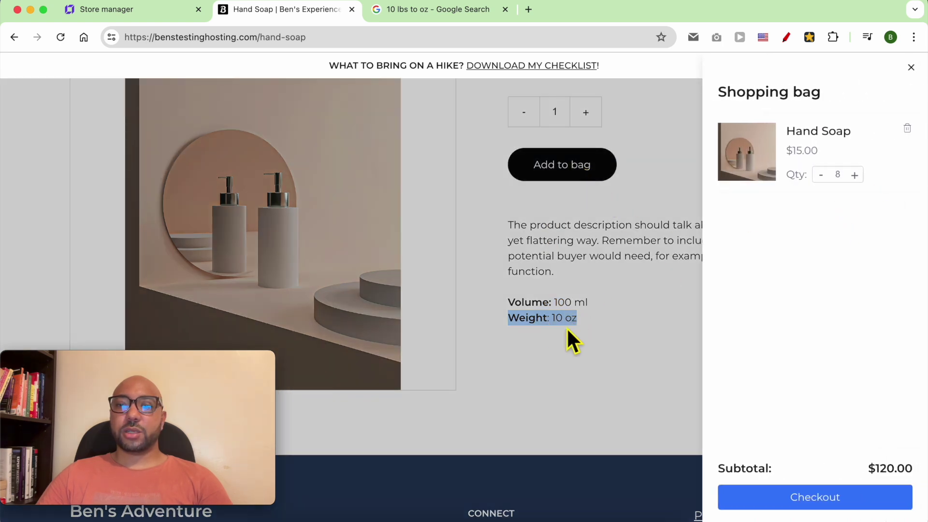
{"action": "left_click", "coordinate": [855, 175]}
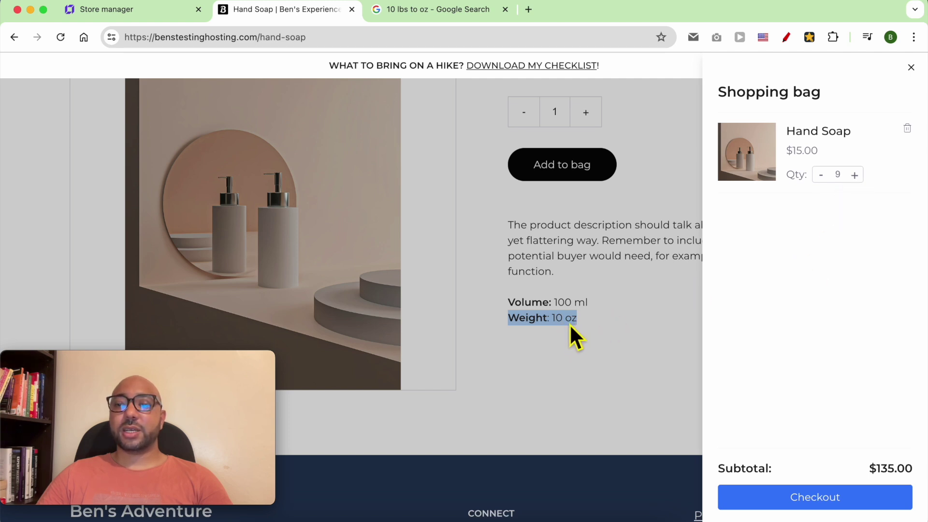
{"action": "left_click", "coordinate": [850, 495]}
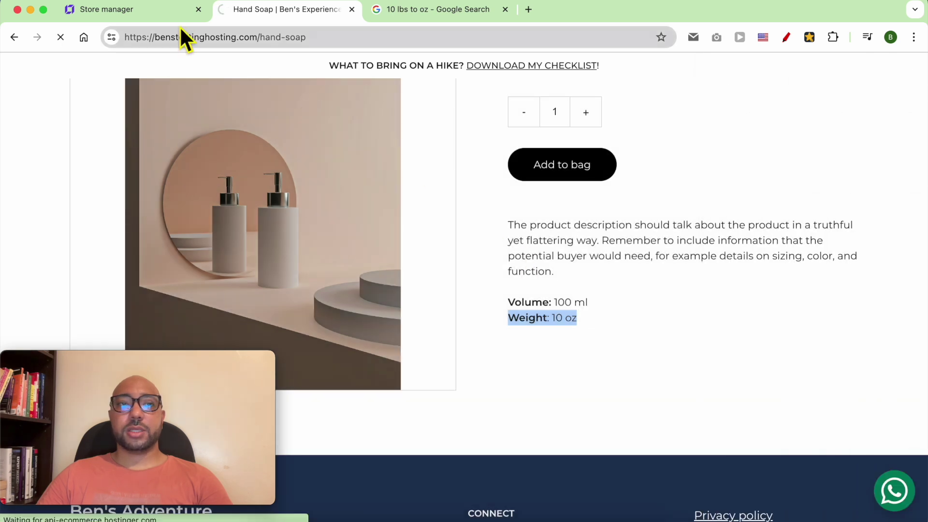
Step: Set the checkout's shipping destination to United States, Alabama, and choose "Shipping (orders weight between 5 - 10 lbs)"
{"action": "left_click", "coordinate": [179, 10]}
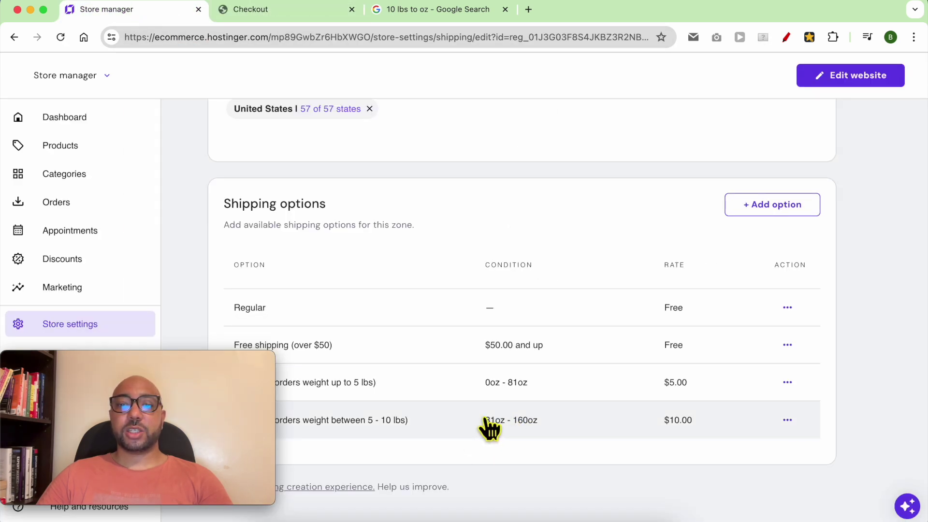
{"action": "left_click", "coordinate": [302, 10]}
{"action": "left_click", "coordinate": [575, 203]}
{"action": "left_click", "coordinate": [570, 245]}
{"action": "left_click", "coordinate": [580, 254]}
{"action": "left_click", "coordinate": [576, 290]}
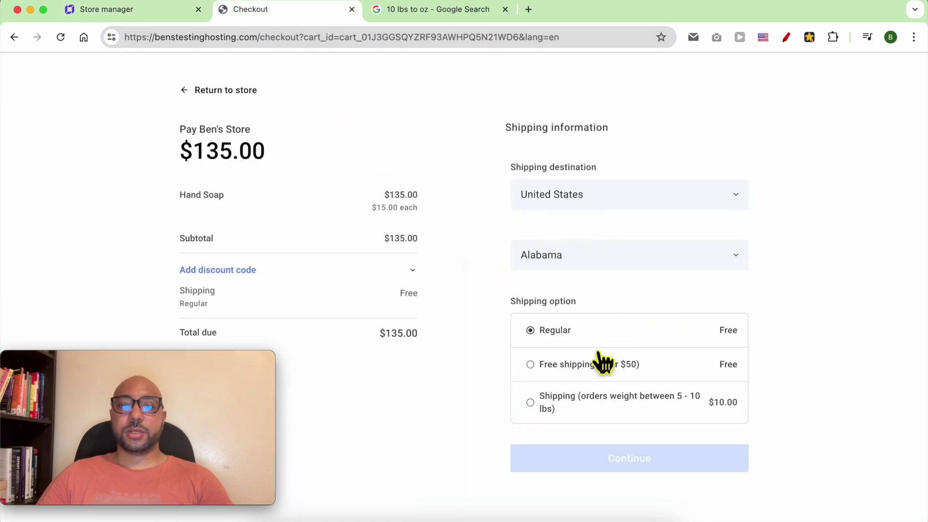
{"action": "left_click", "coordinate": [593, 402]}
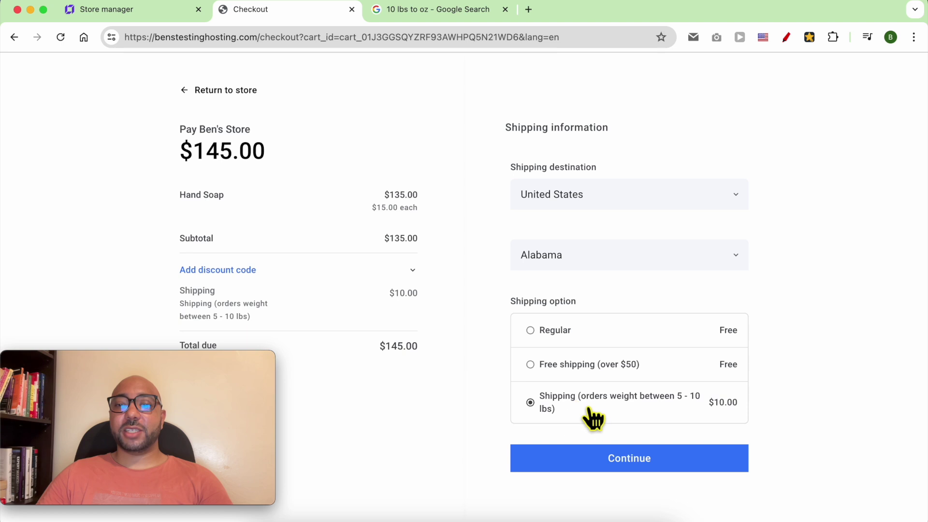